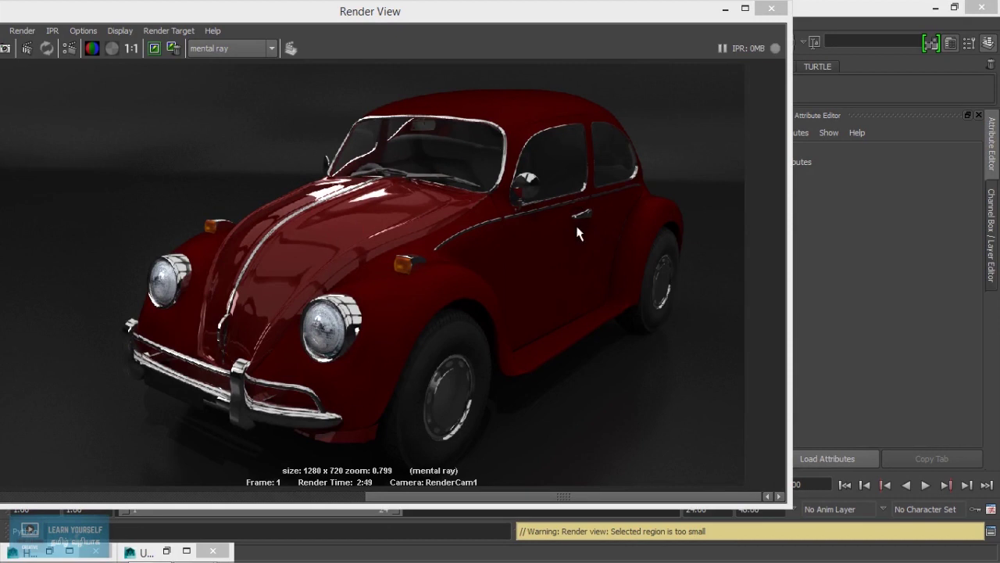
# - Look over the 1280x720 mental ray render of the red Beetle, then minimize Render View
pyautogui.click(725, 9)
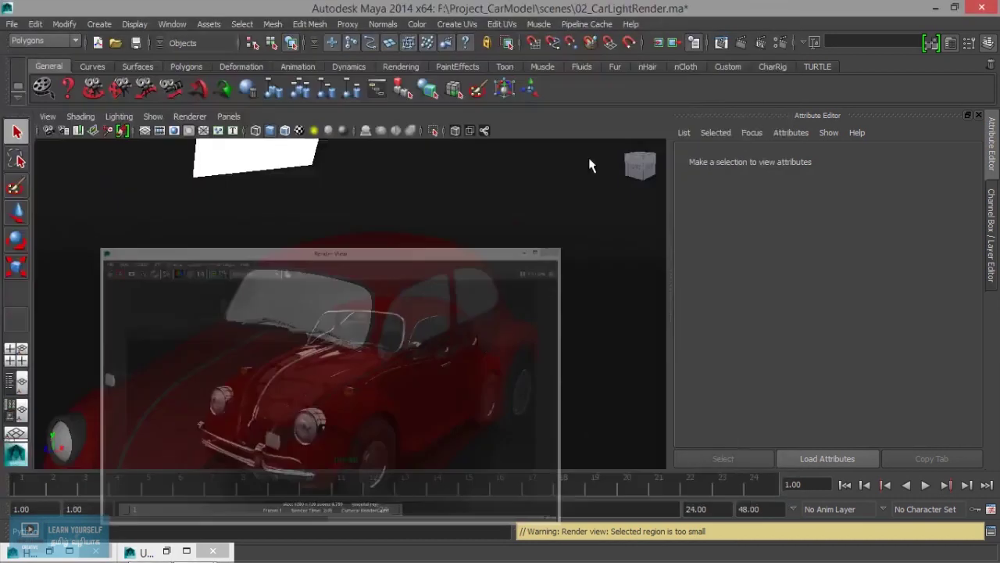
# - Tumble, track and dolly the perspective view around the car and the lighting sphere
pyautogui.scroll(-3, 496, 340)
pyautogui.scroll(-3, 496, 340)
pyautogui.scroll(-3, 495, 339)
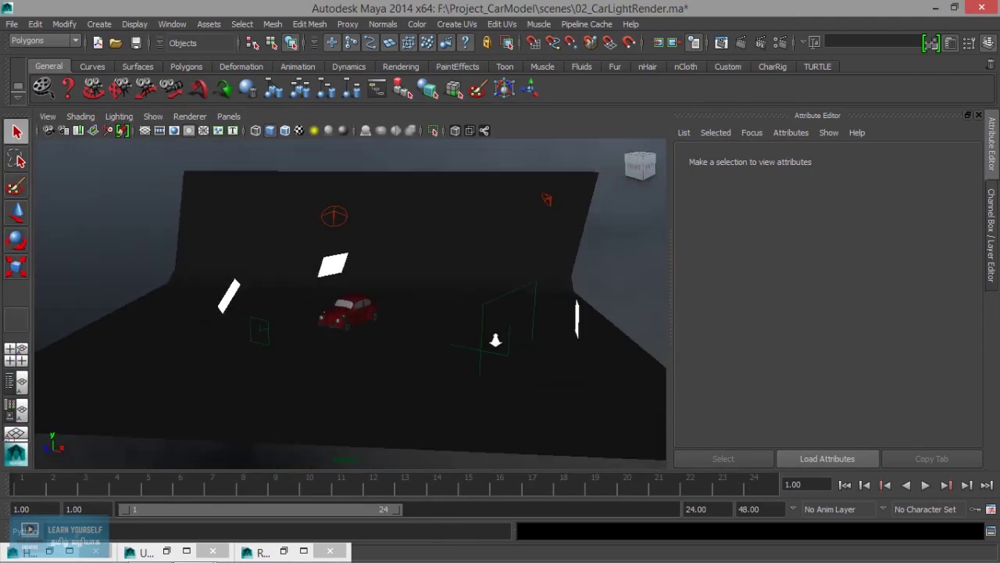
pyautogui.scroll(-3, 495, 340)
pyautogui.scroll(-2, 496, 340)
pyautogui.scroll(-3, 496, 340)
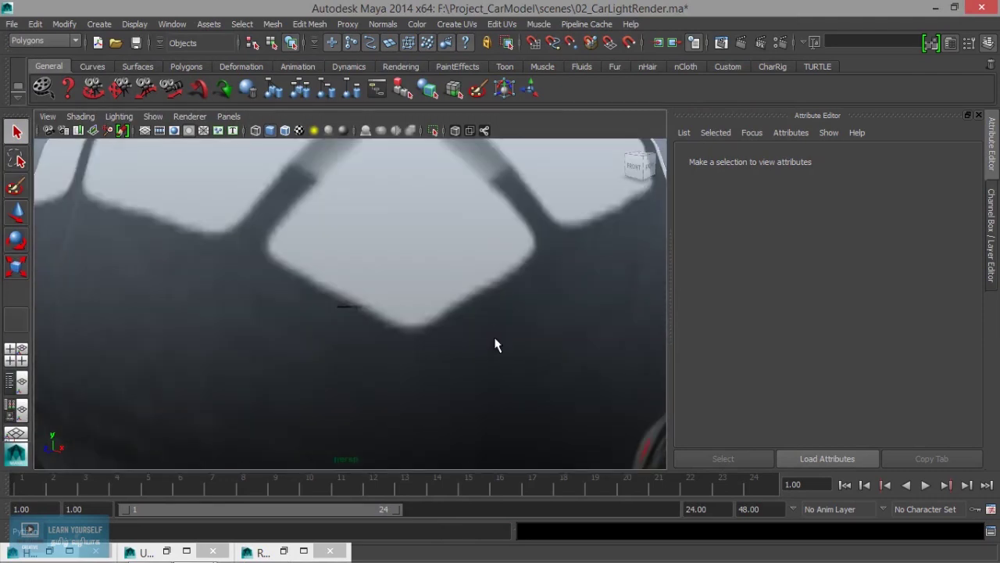
pyautogui.moveTo(552, 316)
pyautogui.keyDown('alt'); pyautogui.mouseDown()
pyautogui.moveTo(417, 325)
pyautogui.moveTo(398, 289)
pyautogui.moveTo(430, 320)
pyautogui.moveTo(637, 294)
pyautogui.moveTo(540, 288)
pyautogui.mouseUp(); pyautogui.keyUp('alt')
pyautogui.keyDown('alt'); pyautogui.moveTo(540, 288); pyautogui.dragTo(531, 300, button='middle'); pyautogui.keyUp('alt')
pyautogui.moveTo(531, 300)
pyautogui.keyDown('alt'); pyautogui.mouseDown()
pyautogui.moveTo(343, 346)
pyautogui.moveTo(474, 333)
pyautogui.moveTo(414, 332)
pyautogui.mouseUp(); pyautogui.keyUp('alt')
pyautogui.moveTo(414, 332)
pyautogui.keyDown('alt'); pyautogui.mouseDown(button='right')
pyautogui.moveTo(681, 401)
pyautogui.moveTo(524, 375)
pyautogui.mouseUp(button='right'); pyautogui.keyUp('alt')
pyautogui.keyDown('alt'); pyautogui.moveTo(287, 365); pyautogui.dragTo(589, 435, button='right'); pyautogui.keyUp('alt')
pyautogui.moveTo(393, 335)
pyautogui.keyDown('alt'); pyautogui.mouseDown()
pyautogui.moveTo(361, 321)
pyautogui.moveTo(233, 306)
pyautogui.moveTo(63, 326)
pyautogui.moveTo(75, 305)
pyautogui.moveTo(194, 297)
pyautogui.moveTo(353, 302)
pyautogui.moveTo(367, 329)
pyautogui.mouseUp(); pyautogui.keyUp('alt')
pyautogui.scroll(-3, 367, 352)
pyautogui.scroll(-5, 370, 352)
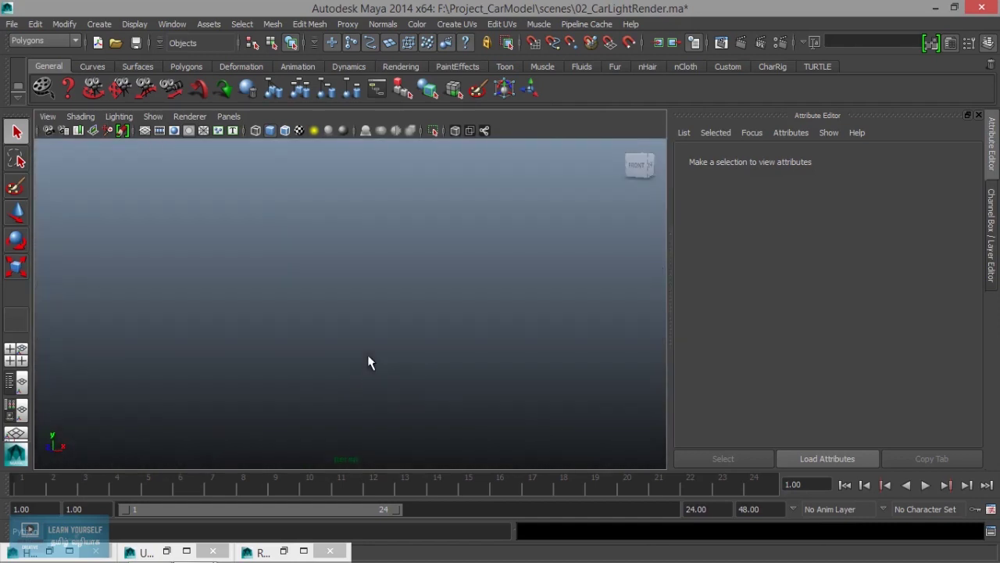
pyautogui.scroll(10, 464, 317)
# - Select the mentalrayIbl1 sphere, test-scale it, then undo so its size stays unchanged
pyautogui.moveTo(506, 281); pyautogui.dragTo(545, 353)
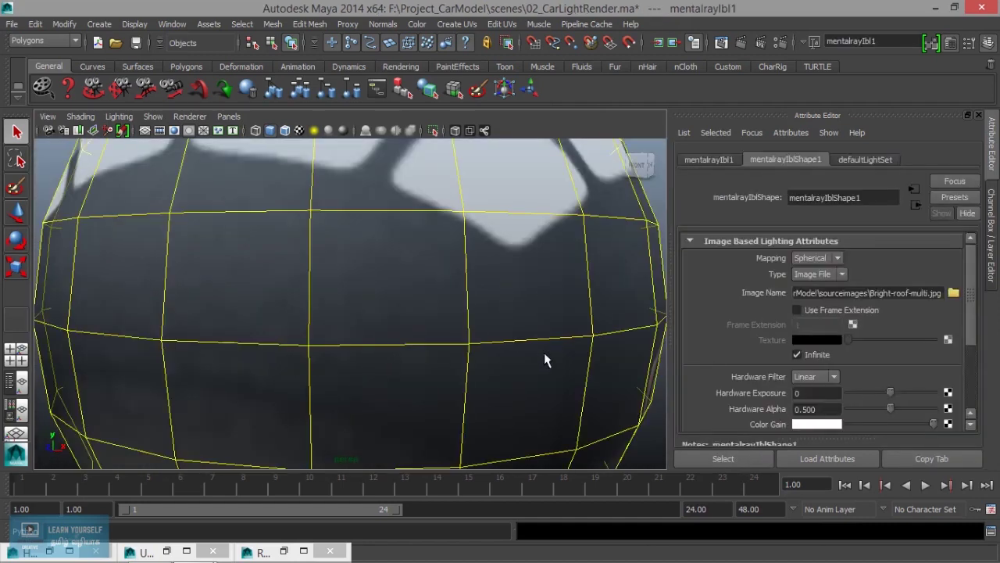
pyautogui.press('r')
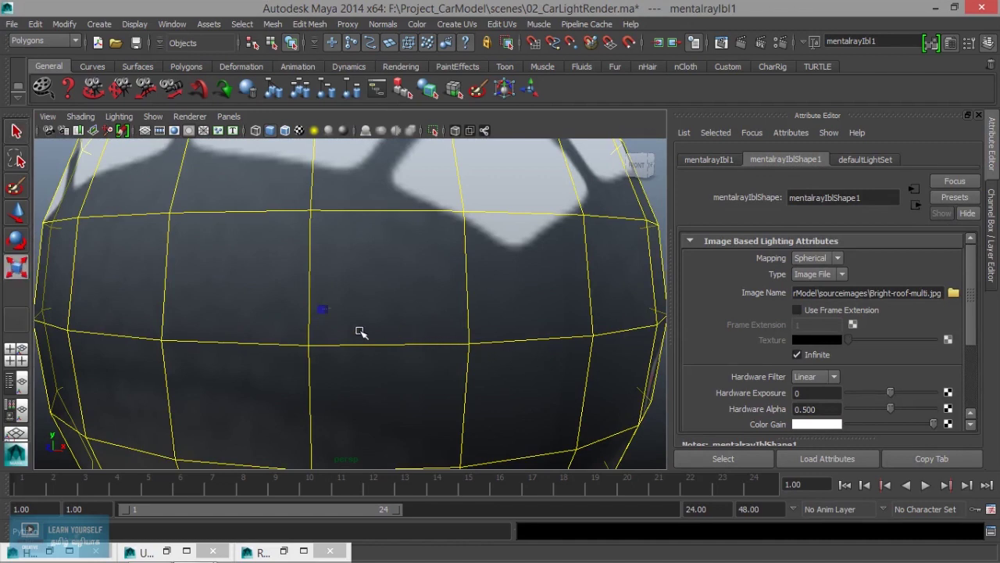
pyautogui.moveTo(336, 316)
pyautogui.keyDown('alt'); pyautogui.mouseDown()
pyautogui.moveTo(330, 353)
pyautogui.moveTo(286, 357)
pyautogui.moveTo(385, 324)
pyautogui.mouseUp(); pyautogui.keyUp('alt')
pyautogui.keyDown('alt'); pyautogui.moveTo(346, 317); pyautogui.dragTo(665, 414, button='right'); pyautogui.keyUp('alt')
pyautogui.moveTo(665, 415)
pyautogui.keyDown('alt'); pyautogui.mouseDown()
pyautogui.moveTo(357, 397)
pyautogui.moveTo(355, 326)
pyautogui.moveTo(286, 335)
pyautogui.moveTo(319, 346)
pyautogui.moveTo(386, 326)
pyautogui.moveTo(525, 385)
pyautogui.moveTo(329, 361)
pyautogui.moveTo(357, 398)
pyautogui.mouseUp(); pyautogui.keyUp('alt')
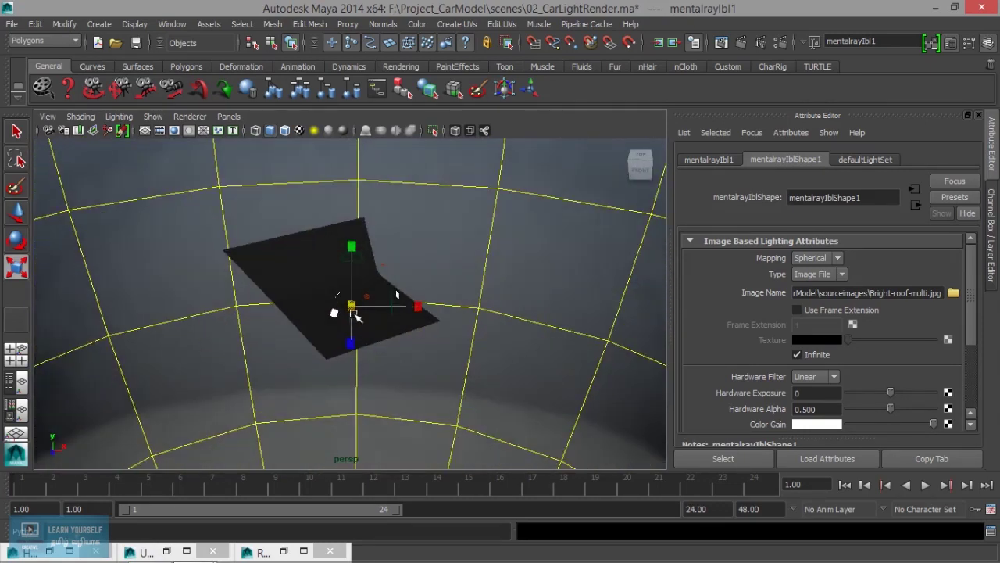
pyautogui.moveTo(318, 306)
pyautogui.keyDown('alt'); pyautogui.mouseDown()
pyautogui.moveTo(74, 308)
pyautogui.moveTo(86, 324)
pyautogui.mouseUp(); pyautogui.keyUp('alt')
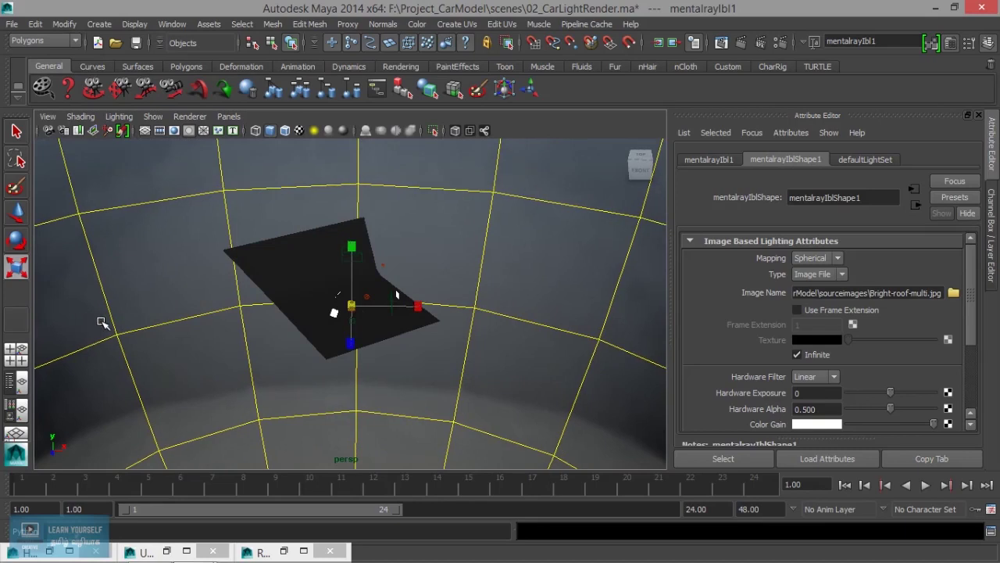
pyautogui.hotkey('ctrl', 'z')
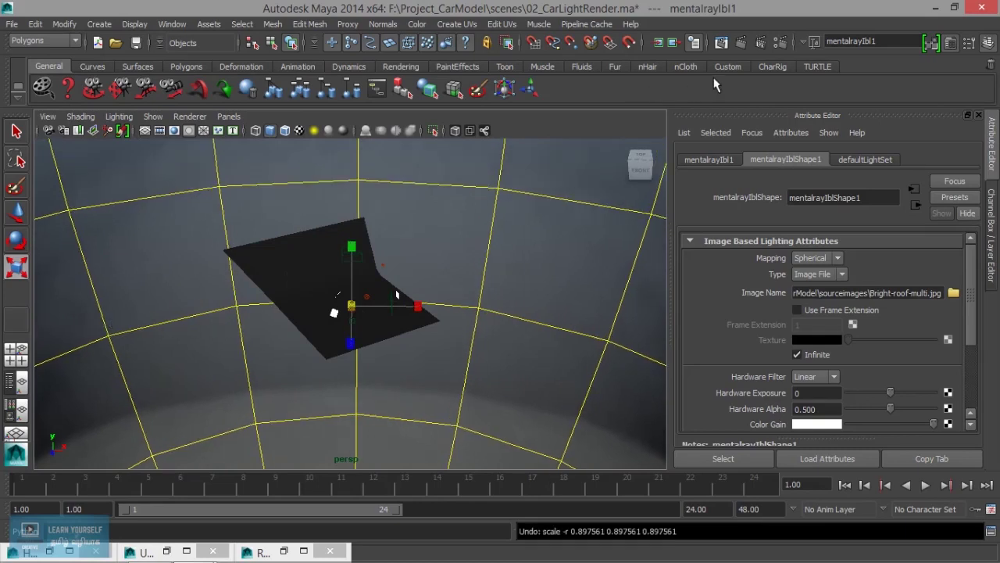
pyautogui.click(779, 42)
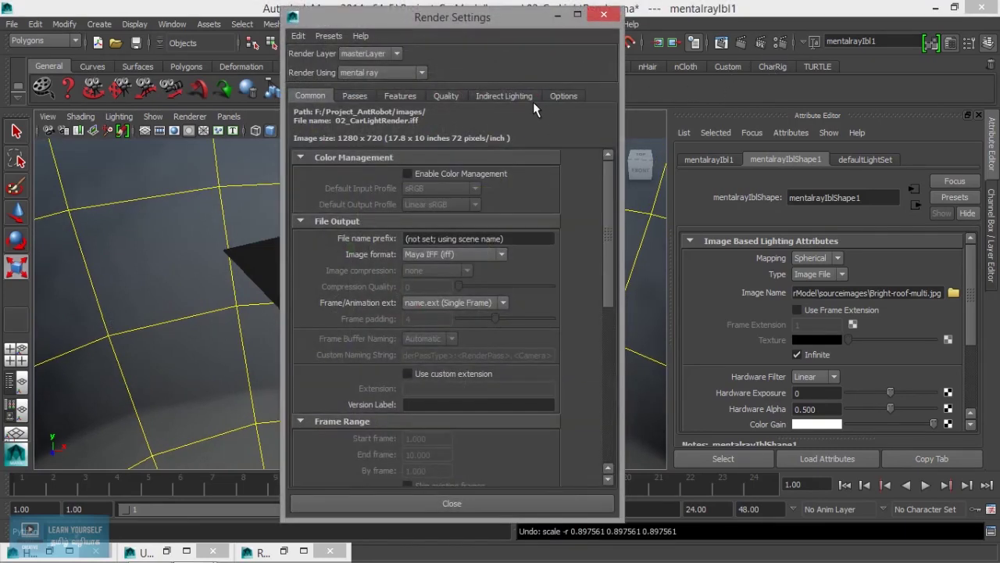
# - Delete Image Based Lighting from the Indirect Lighting tab of Render Settings
pyautogui.click(510, 95)
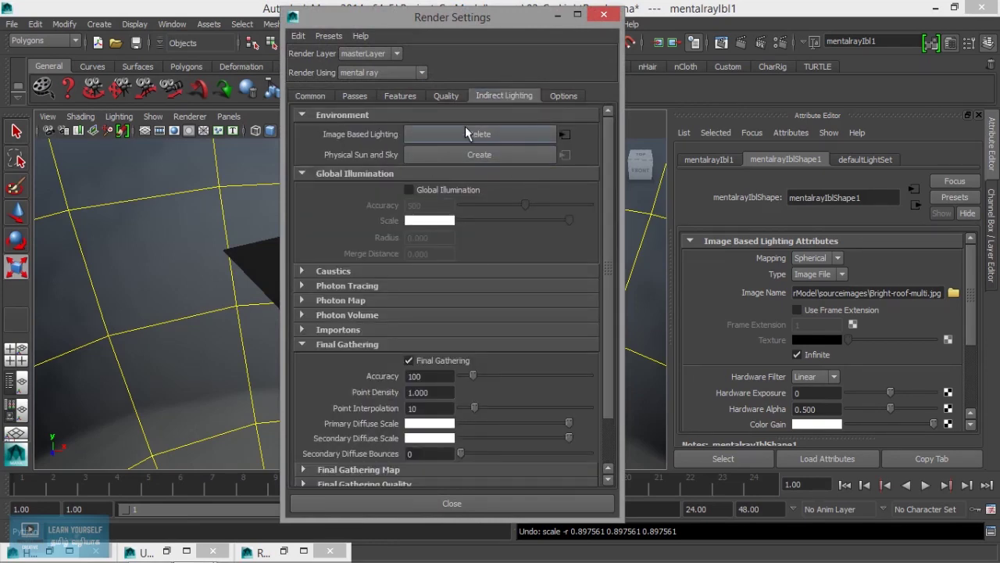
pyautogui.click(453, 130)
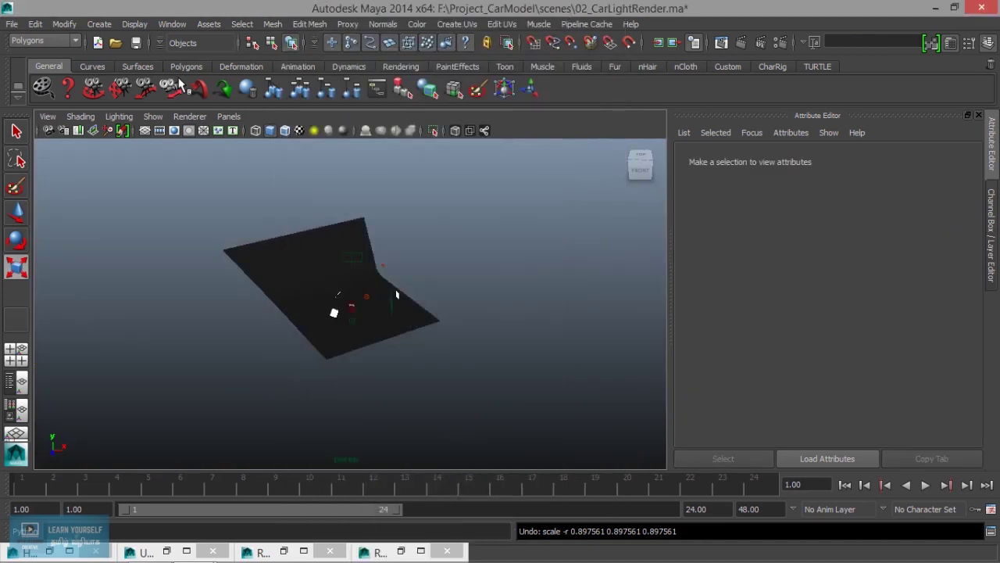
pyautogui.click(182, 67)
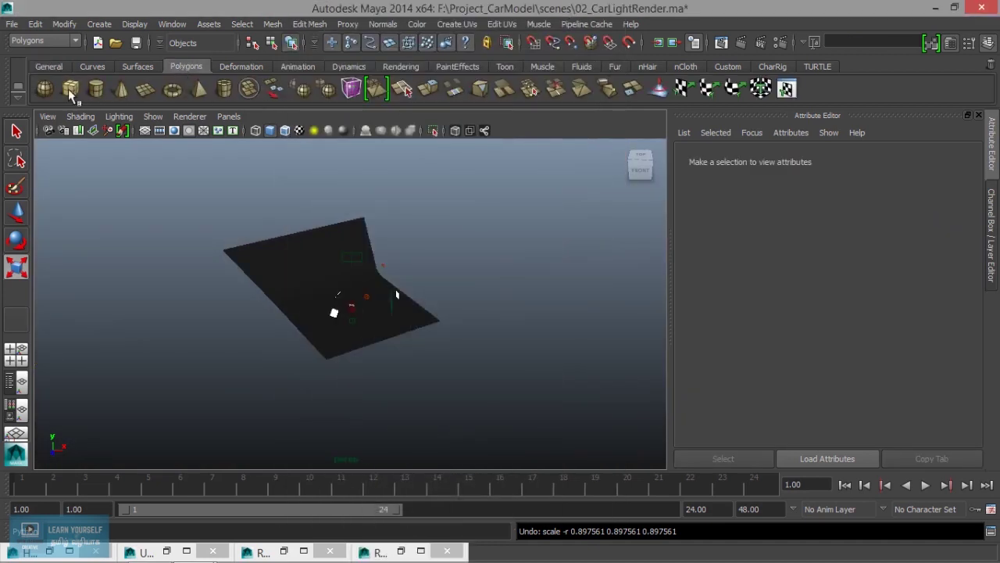
# - Create a polygon sphere at the origin and display it in wireframe
pyautogui.click(45, 89)
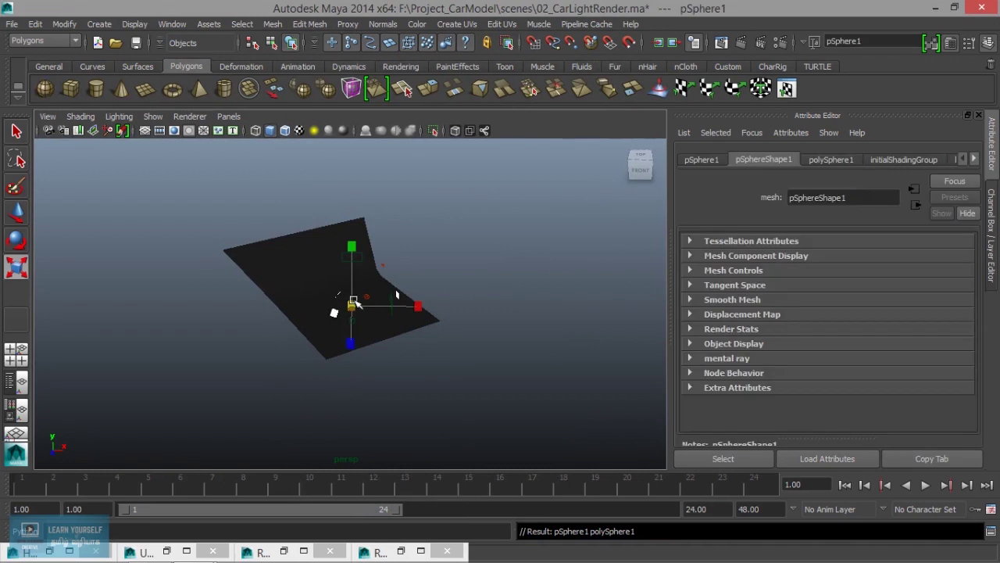
pyautogui.press('4')
pyautogui.scroll(3, 424, 331)
pyautogui.scroll(-4, 384, 331)
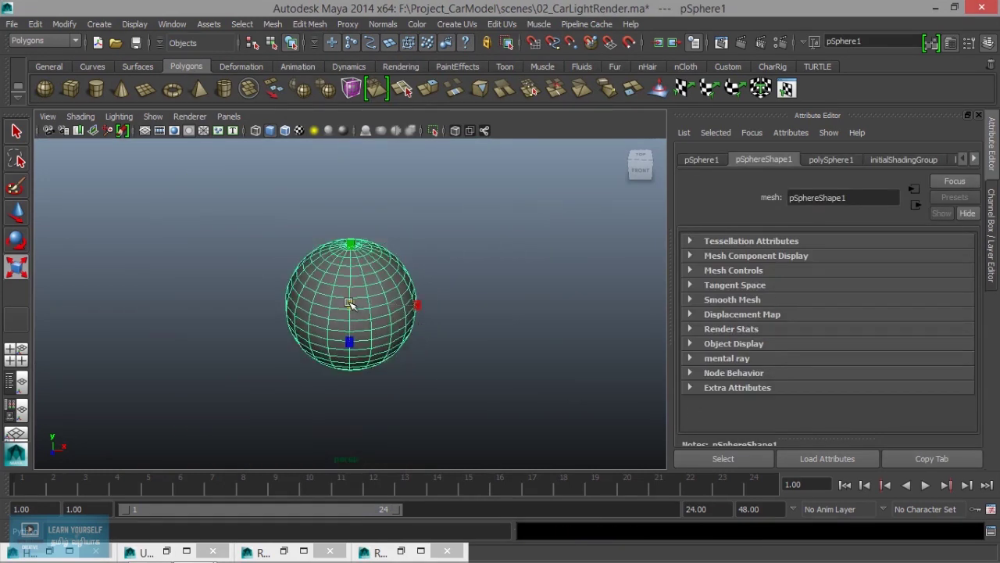
pyautogui.scroll(3, 468, 328)
pyautogui.moveTo(509, 330)
pyautogui.keyDown('alt'); pyautogui.mouseDown()
pyautogui.moveTo(402, 302)
pyautogui.moveTo(432, 386)
pyautogui.mouseUp(); pyautogui.keyUp('alt')
pyautogui.scroll(-2, 398, 300)
pyautogui.scroll(3, 469, 367)
pyautogui.moveTo(502, 362)
pyautogui.keyDown('alt'); pyautogui.mouseDown()
pyautogui.moveTo(477, 292)
pyautogui.moveTo(457, 339)
pyautogui.moveTo(424, 373)
pyautogui.mouseUp(); pyautogui.keyUp('alt')
pyautogui.scroll(-3, 457, 344)
# - Delete the sphere's lower-half faces to leave a hemisphere dome
pyautogui.rightClick(425, 229)
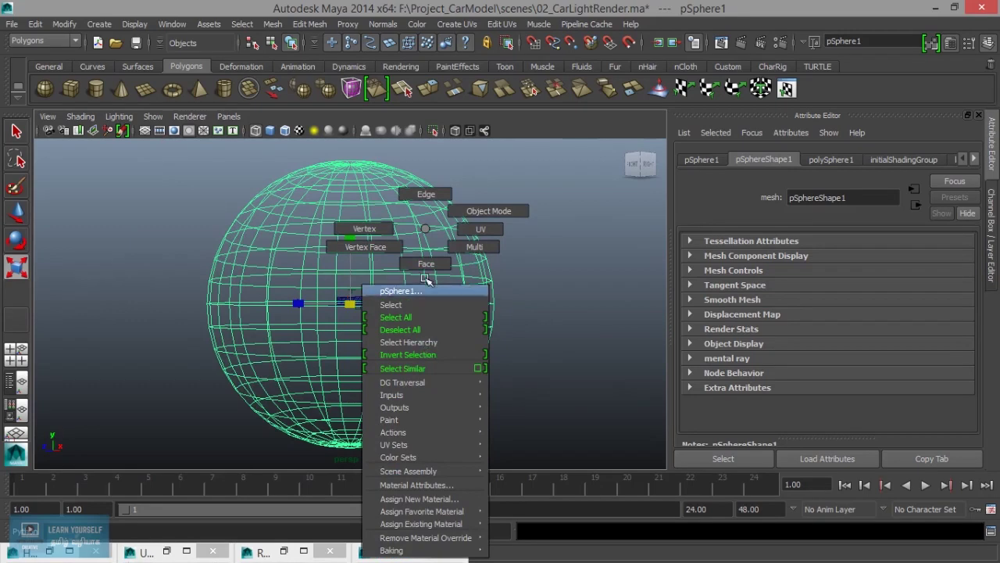
pyautogui.moveTo(159, 315); pyautogui.dragTo(544, 466)
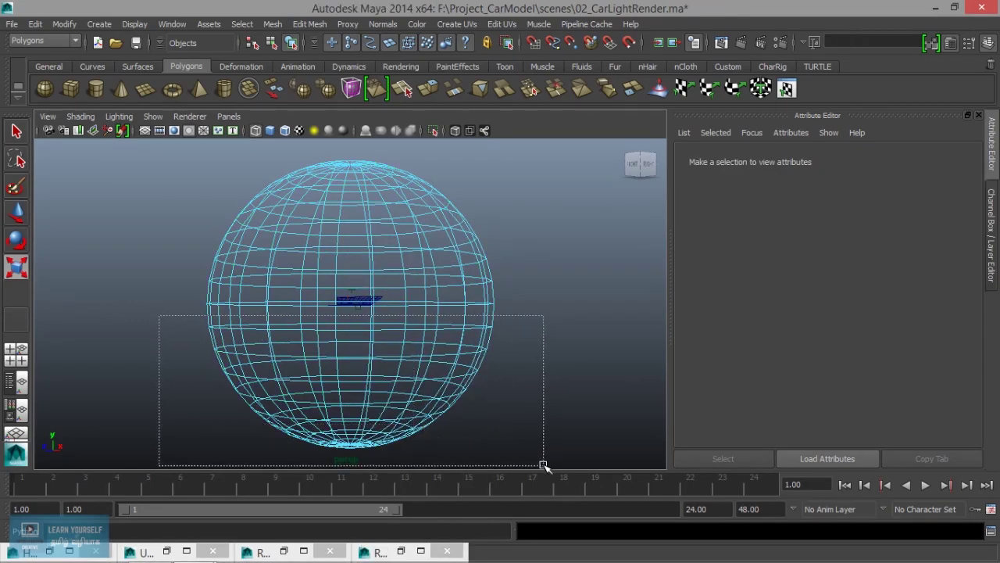
pyautogui.moveTo(547, 364)
pyautogui.keyDown('alt'); pyautogui.mouseDown()
pyautogui.moveTo(273, 362)
pyautogui.moveTo(268, 374)
pyautogui.mouseUp(); pyautogui.keyUp('alt')
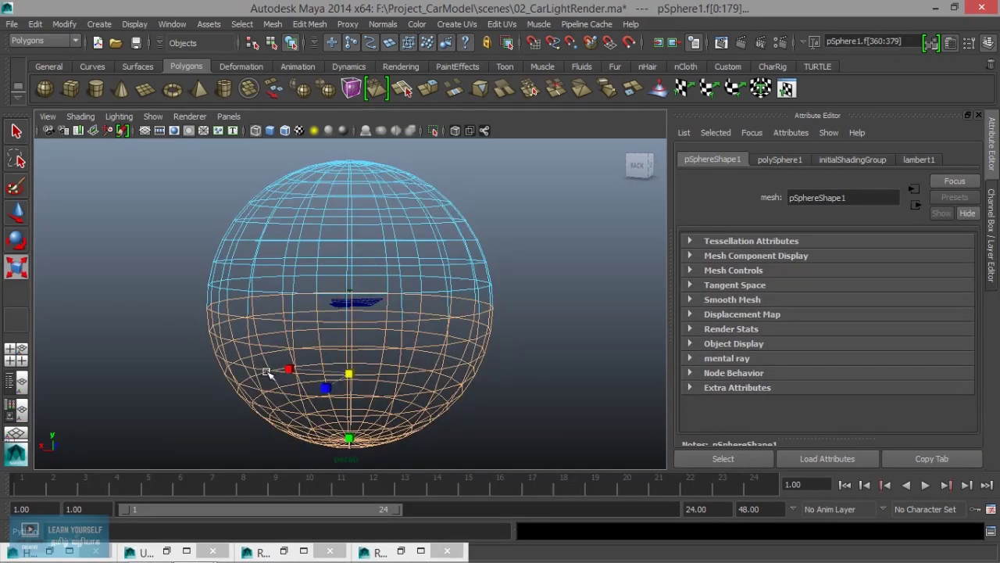
pyautogui.press('Delete')
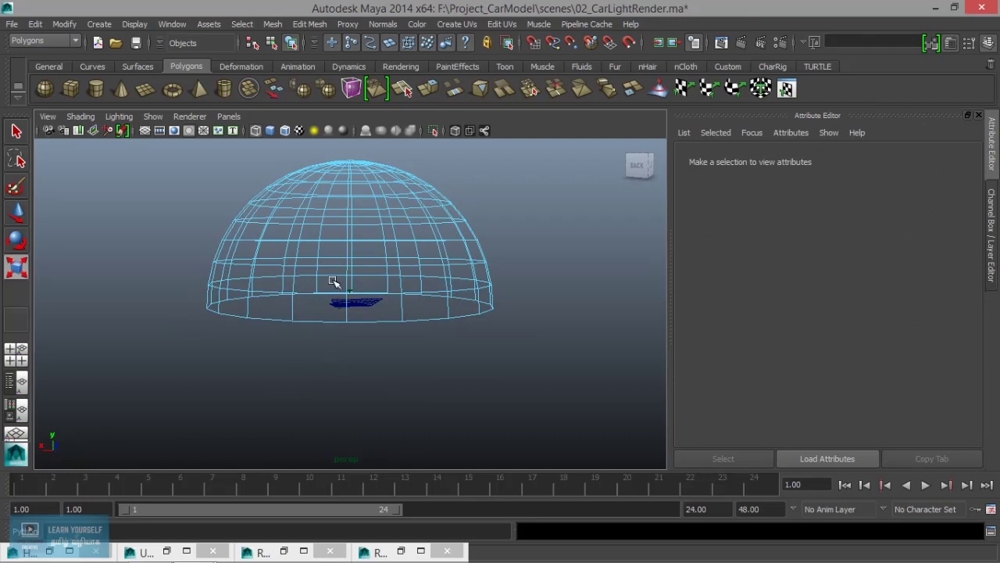
pyautogui.keyDown('alt'); pyautogui.moveTo(334, 281); pyautogui.dragTo(592, 380, button='right'); pyautogui.keyUp('alt')
pyautogui.moveTo(592, 380)
pyautogui.keyDown('alt'); pyautogui.mouseDown()
pyautogui.moveTo(435, 319)
pyautogui.moveTo(436, 330)
pyautogui.moveTo(519, 362)
pyautogui.moveTo(618, 357)
pyautogui.moveTo(371, 351)
pyautogui.mouseUp(); pyautogui.keyUp('alt')
pyautogui.keyDown('alt'); pyautogui.moveTo(371, 351); pyautogui.dragTo(418, 359, button='right'); pyautogui.keyUp('alt')
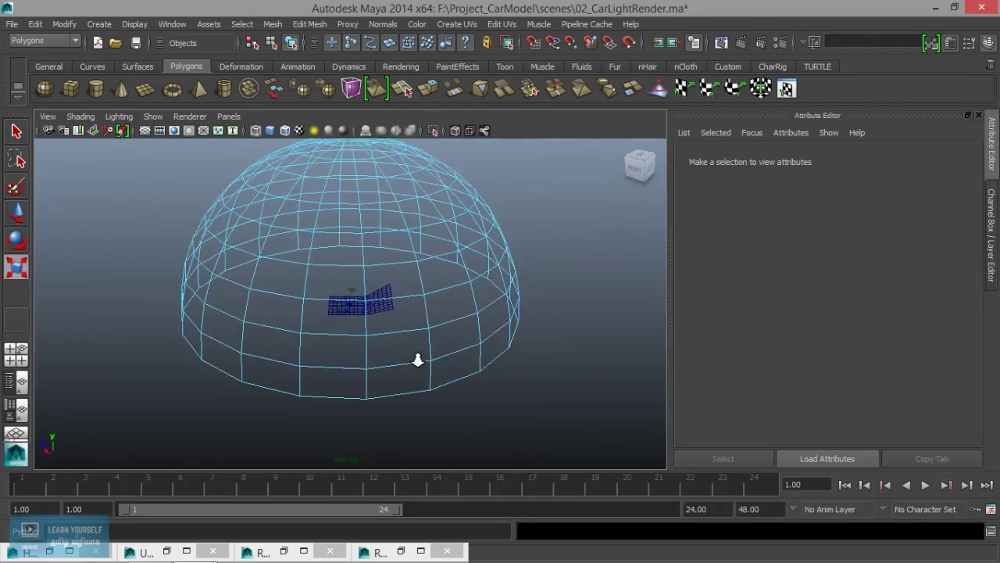
# - Return to Object Mode and select the whole pSphere1 dome around the car
pyautogui.moveTo(456, 224); pyautogui.dragTo(481, 213, button='right')
pyautogui.click(480, 216)
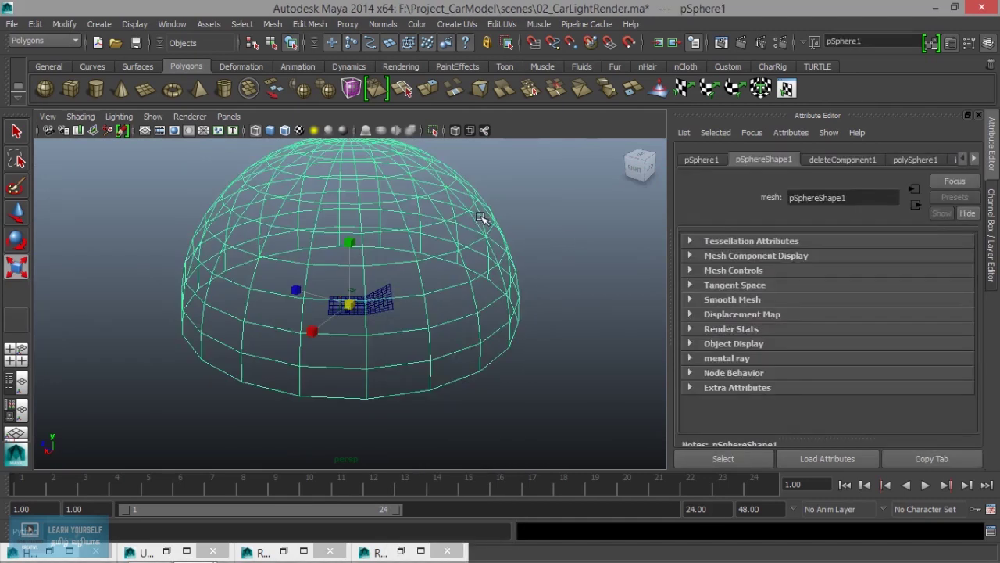
pyautogui.scroll(-3, 223, 336)
pyautogui.scroll(8, 305, 352)
pyautogui.moveTo(305, 355)
pyautogui.keyDown('alt'); pyautogui.mouseDown()
pyautogui.moveTo(424, 337)
pyautogui.moveTo(478, 344)
pyautogui.moveTo(465, 363)
pyautogui.moveTo(324, 380)
pyautogui.mouseUp(); pyautogui.keyUp('alt')
pyautogui.scroll(-5, 320, 378)
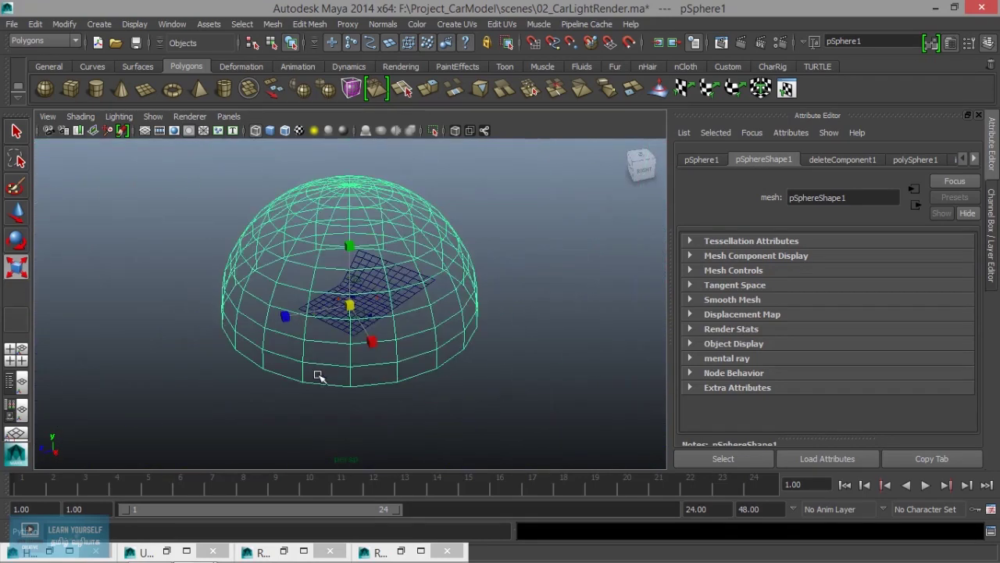
pyautogui.scroll(2, 524, 368)
pyautogui.scroll(2, 509, 242)
pyautogui.rightClick(507, 233)
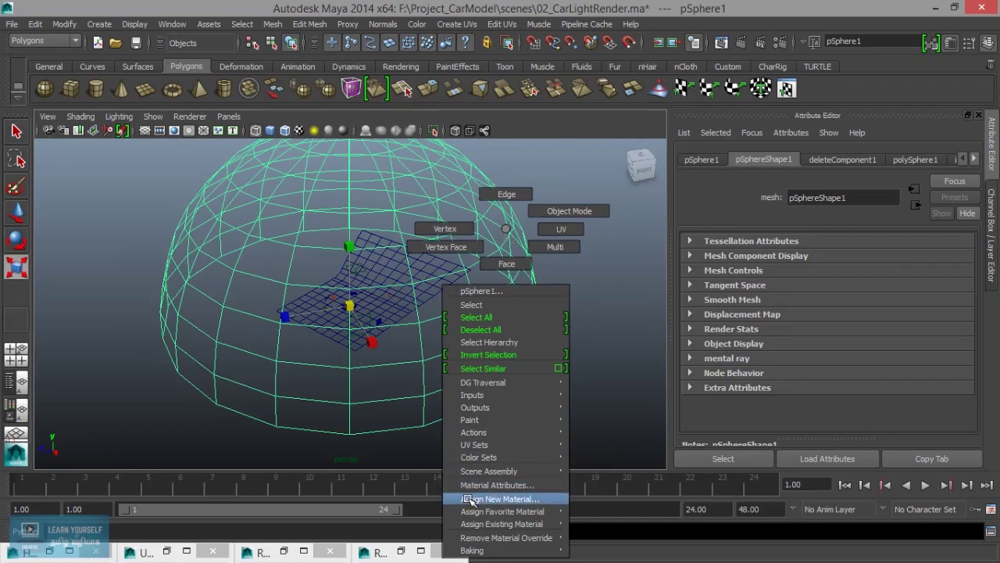
# - Create a new Surface Shader in Hypershade and rename it EnrMat01
pyautogui.click(569, 211)
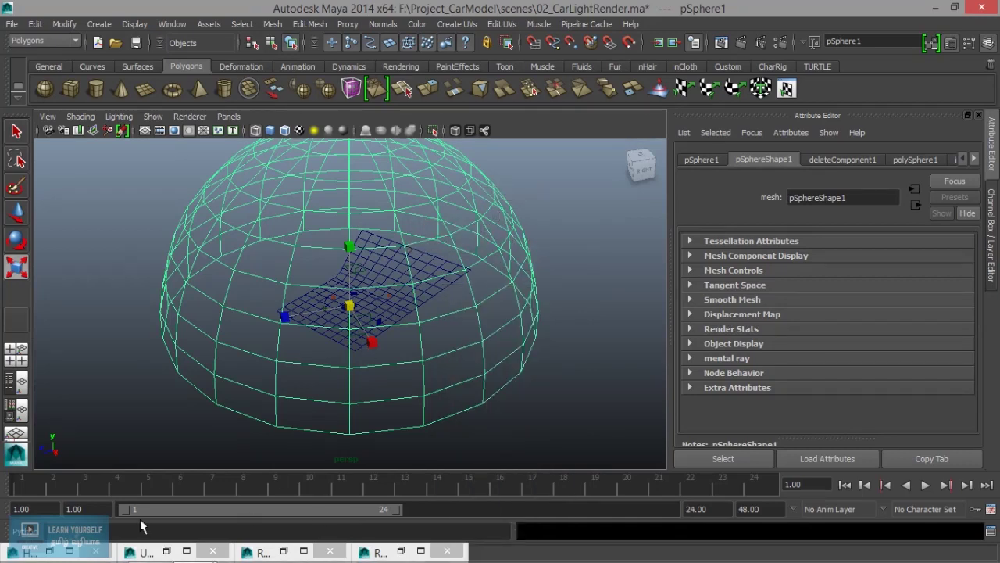
pyautogui.click(65, 547)
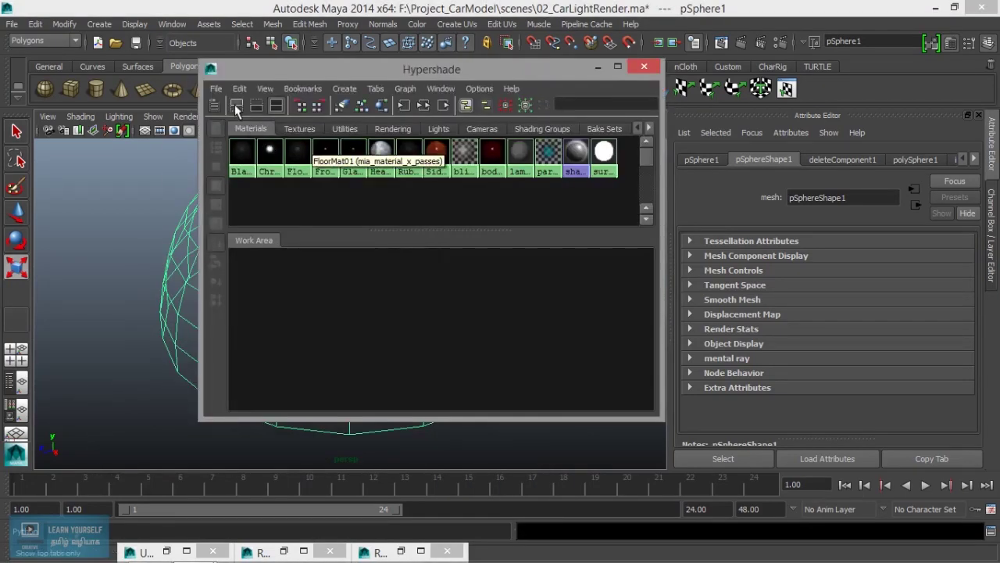
pyautogui.click(216, 105)
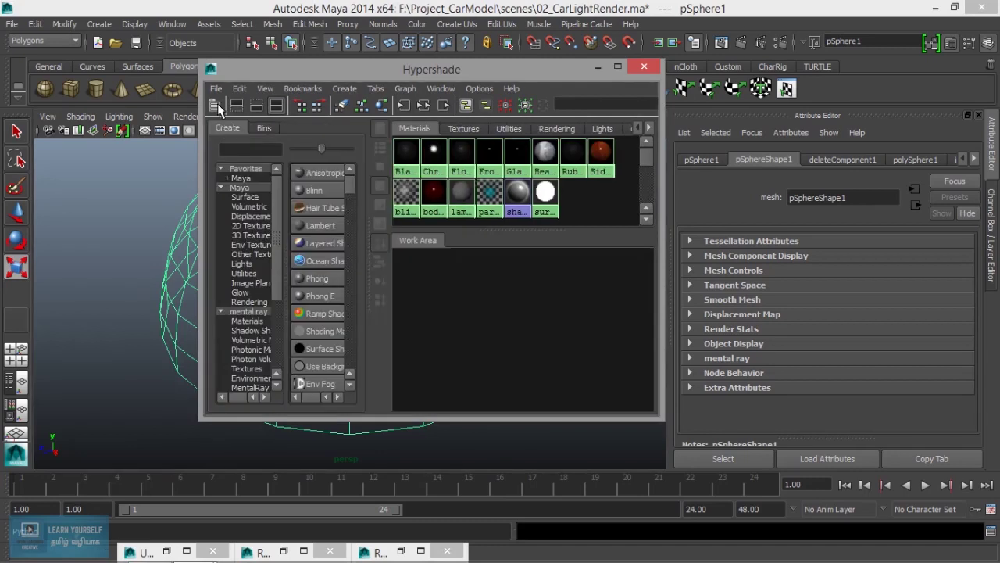
pyautogui.click(322, 350)
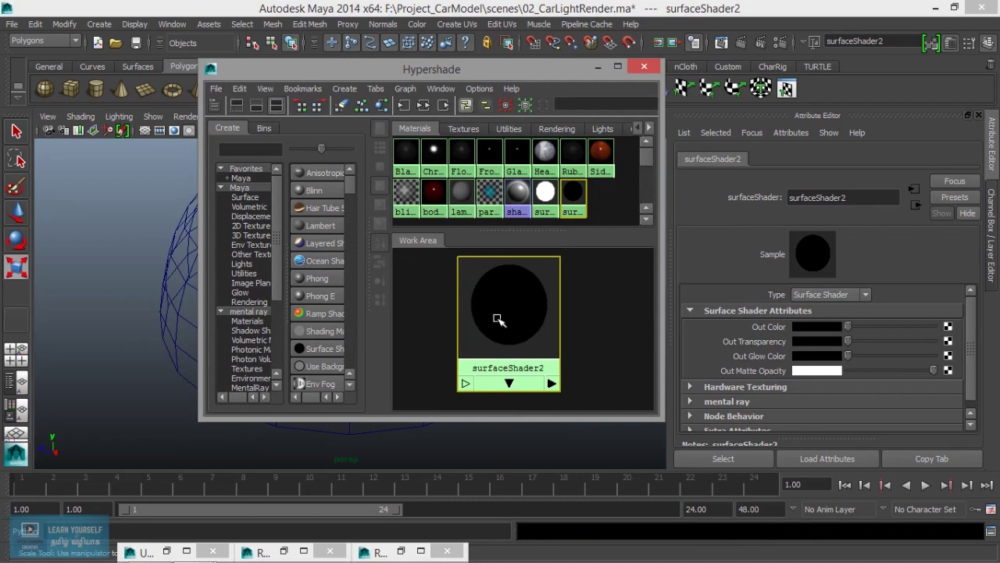
pyautogui.doubleClick(888, 197)
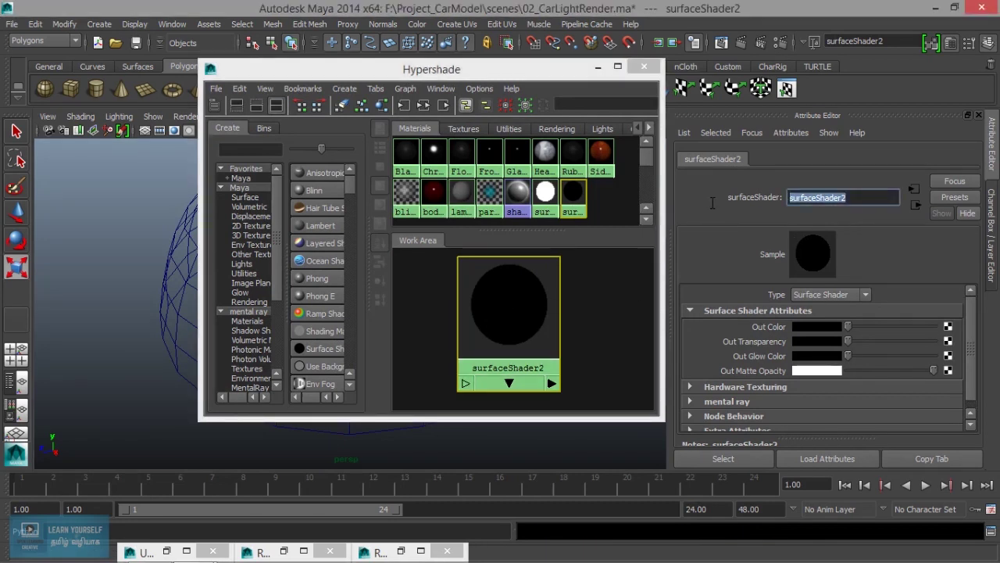
pyautogui.write('EnrMat01')
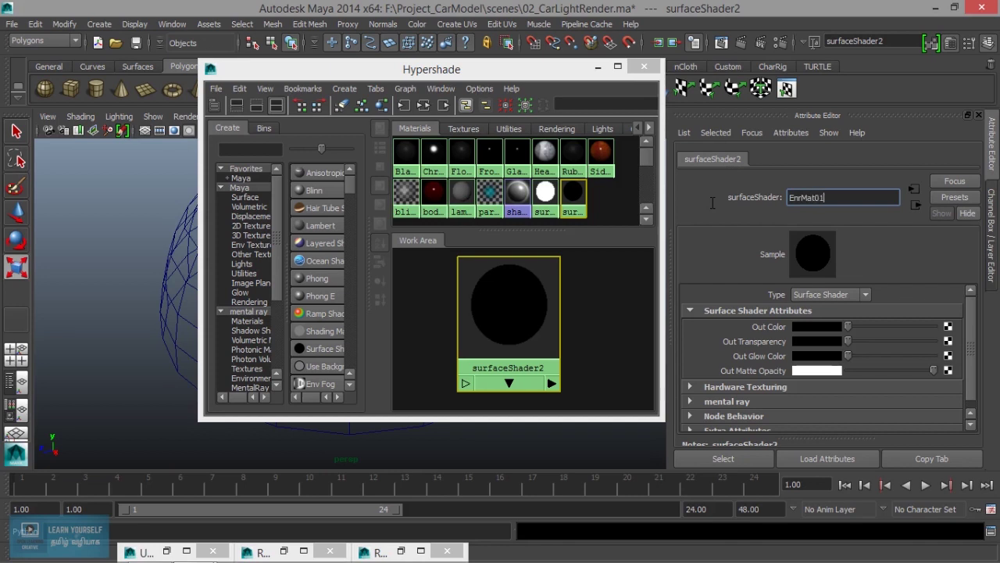
pyautogui.press('Return')
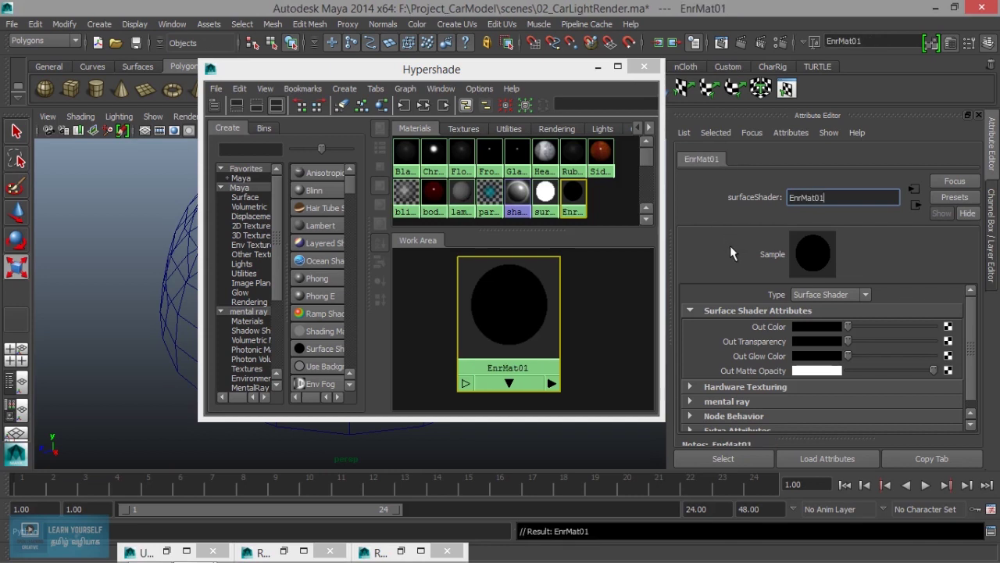
# - Assign EnrMat01 to the selected pSphere1 dome and minimize Hypershade
pyautogui.click(414, 72)
pyautogui.moveTo(543, 63); pyautogui.dragTo(773, 67)
pyautogui.click(259, 302)
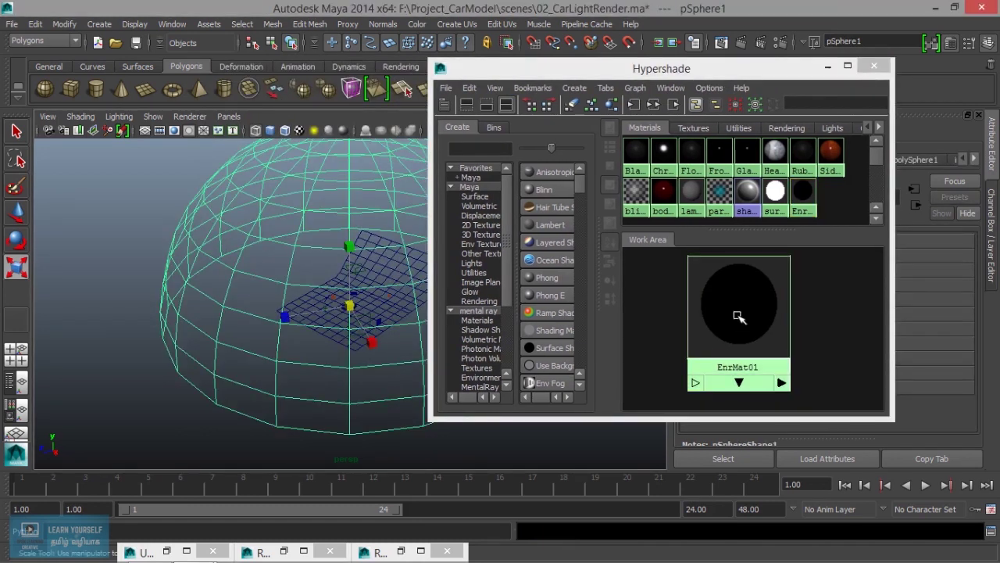
pyautogui.moveTo(737, 316); pyautogui.dragTo(738, 281, button='right')
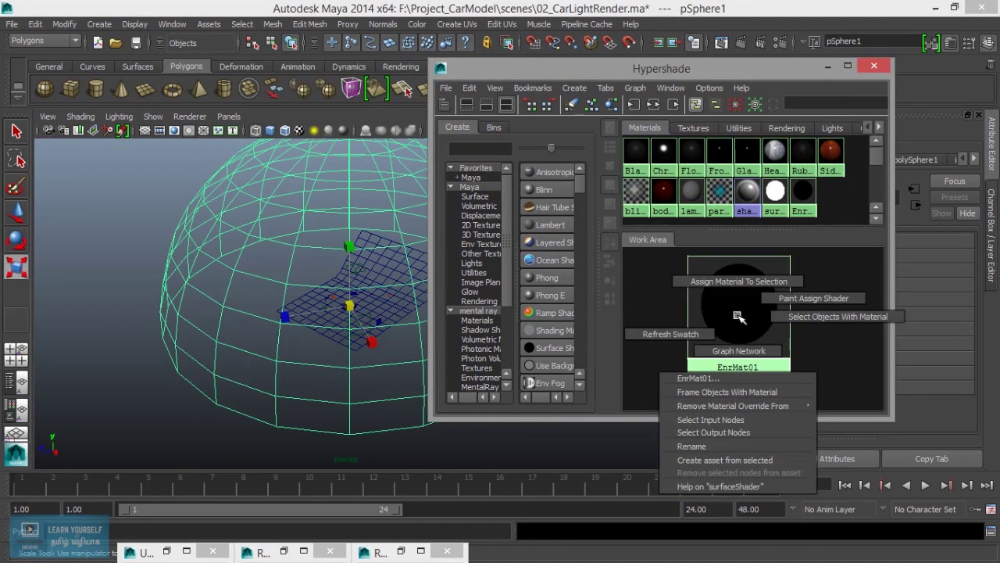
pyautogui.click(828, 65)
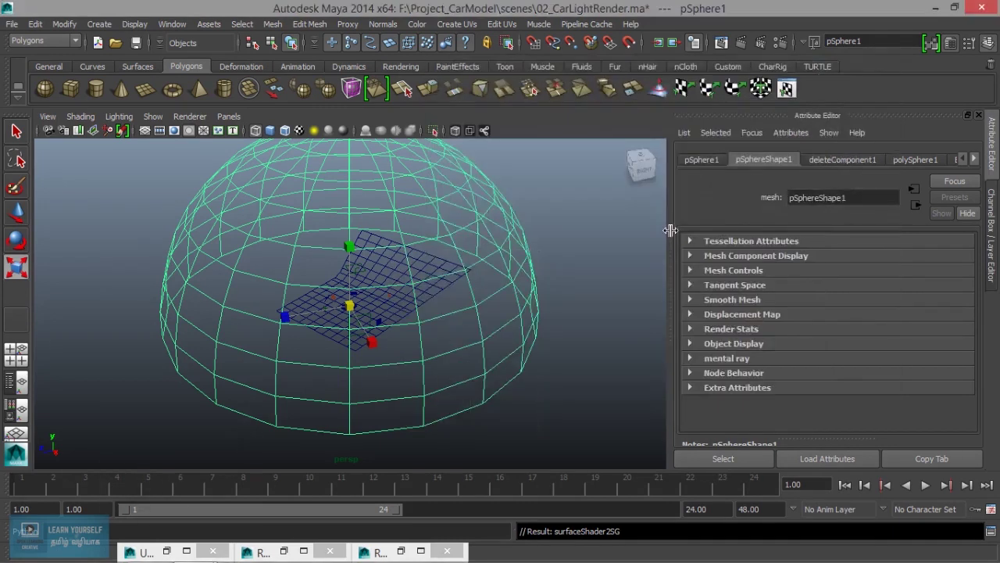
# - Delete the dome's construction history with Edit > Delete by Type > History
pyautogui.moveTo(512, 286); pyautogui.dragTo(520, 344)
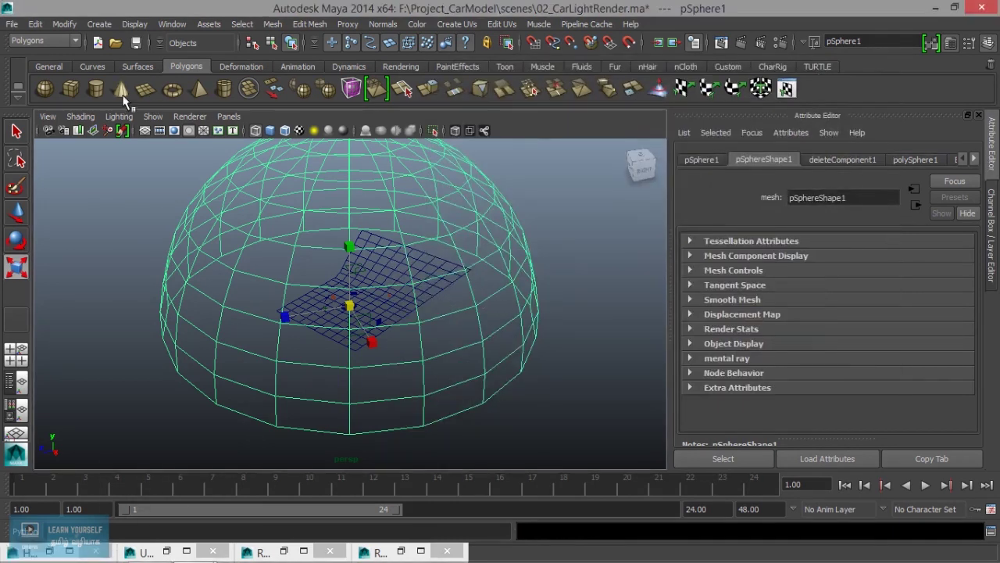
pyautogui.click(35, 25)
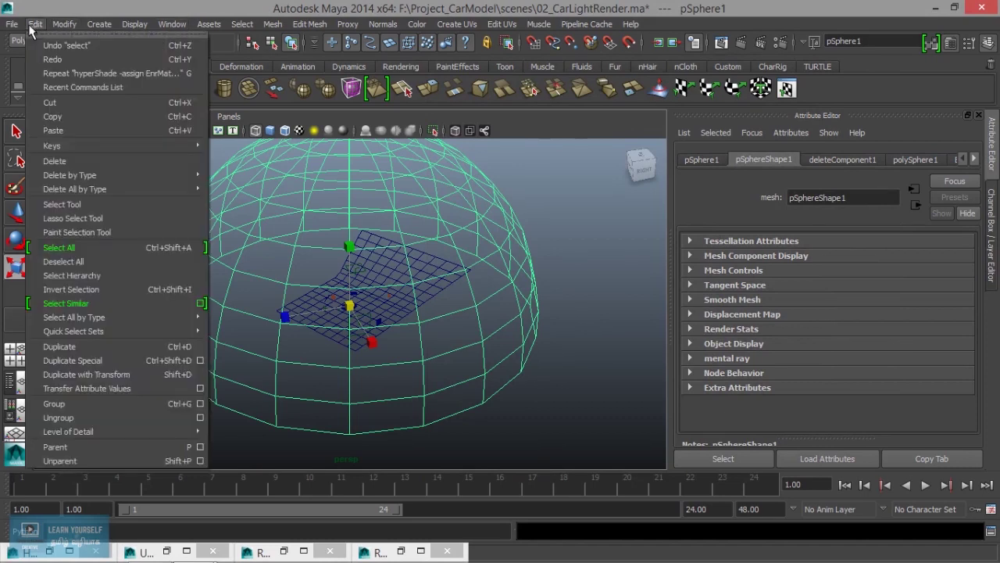
pyautogui.moveTo(74, 189)
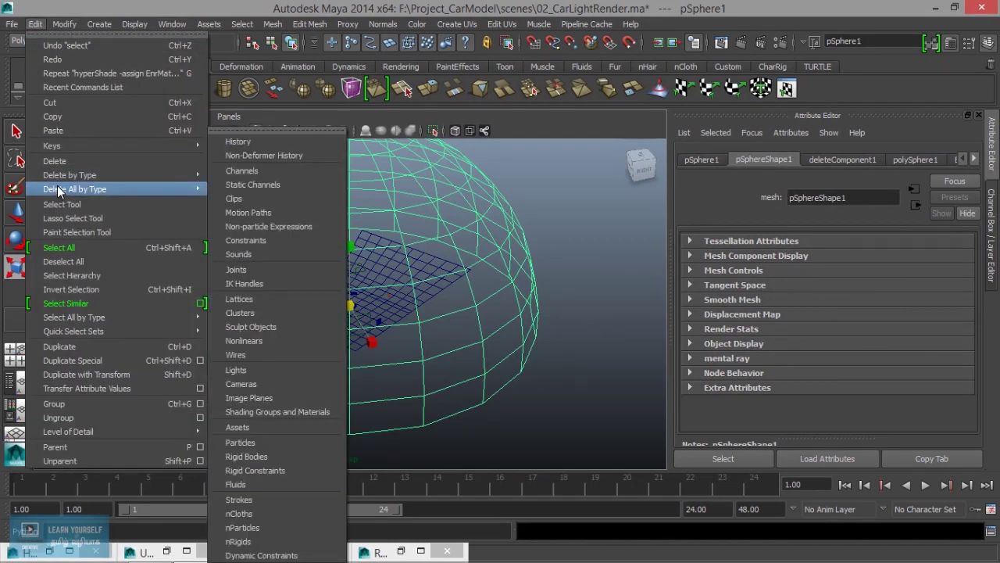
pyautogui.click(237, 183)
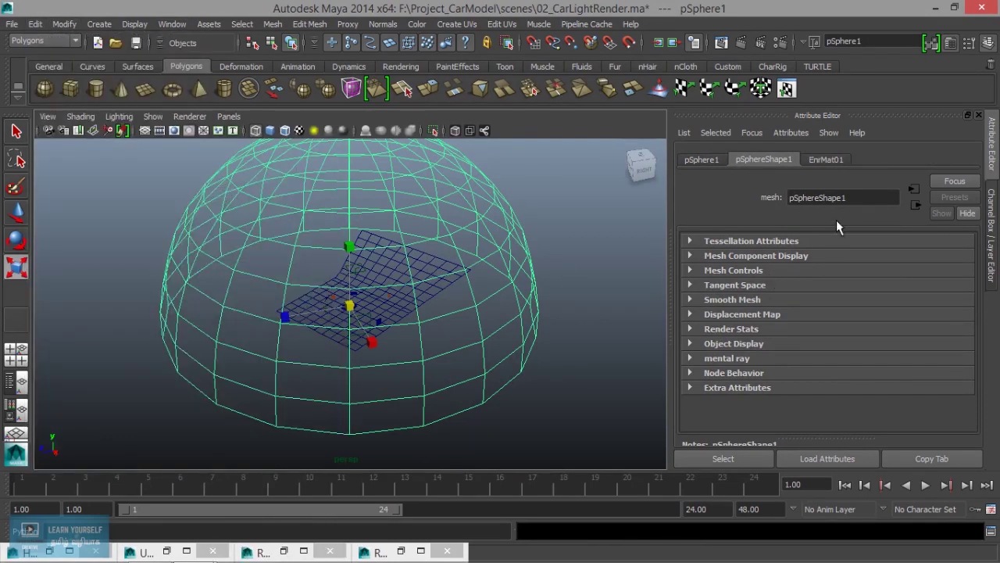
pyautogui.click(829, 158)
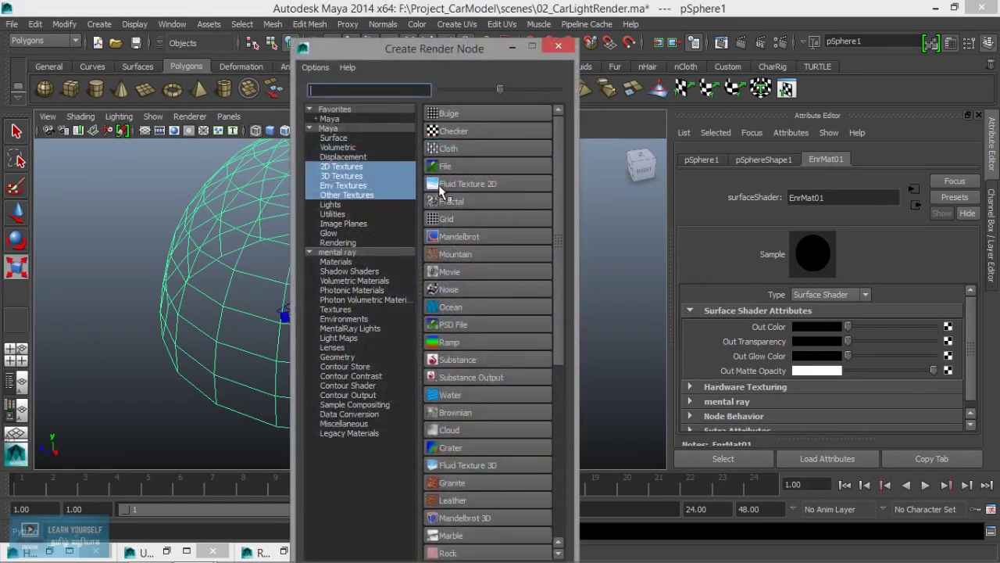
# - Map a new File texture into EnrMat01's Out Color, keeping Quadratic filtering
pyautogui.click(451, 169)
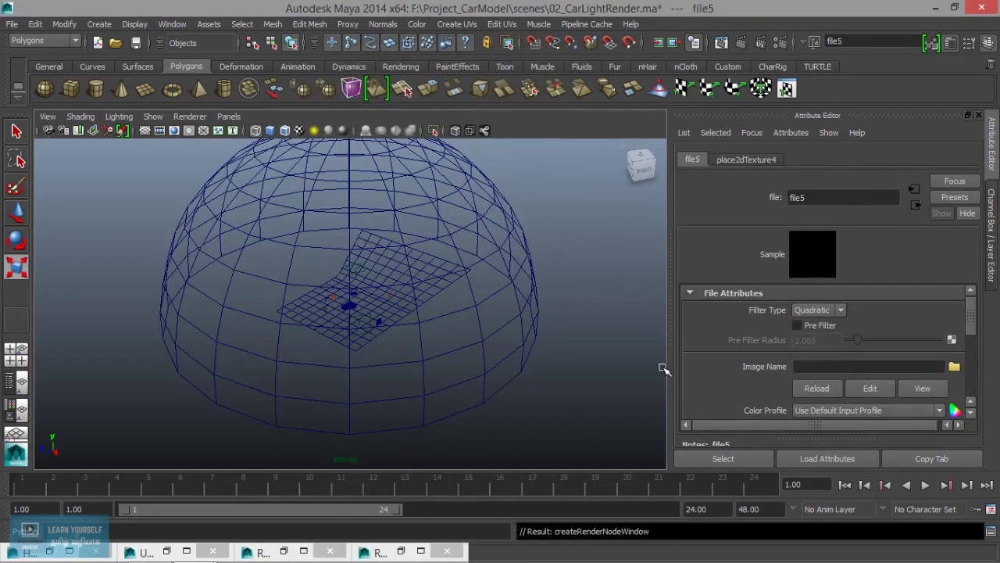
pyautogui.click(809, 312)
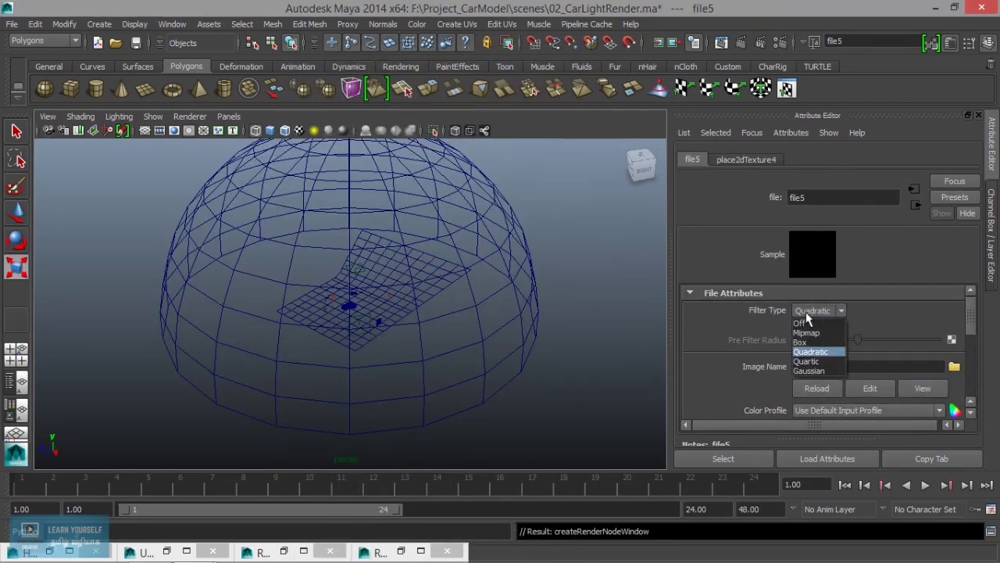
pyautogui.click(889, 324)
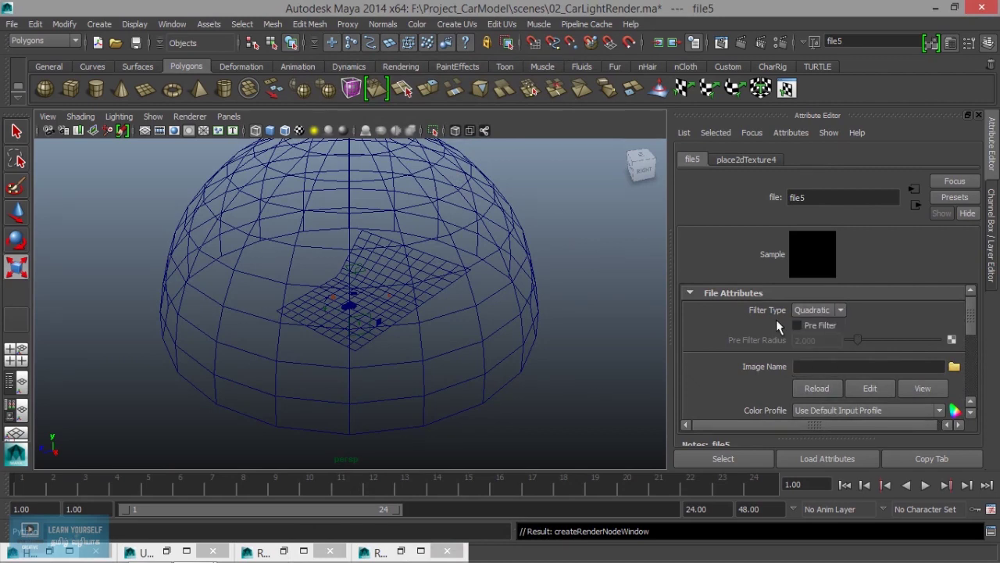
# - Load Bright-roof-multi.jpg from sourceimages as the file5 texture's image
pyautogui.click(955, 369)
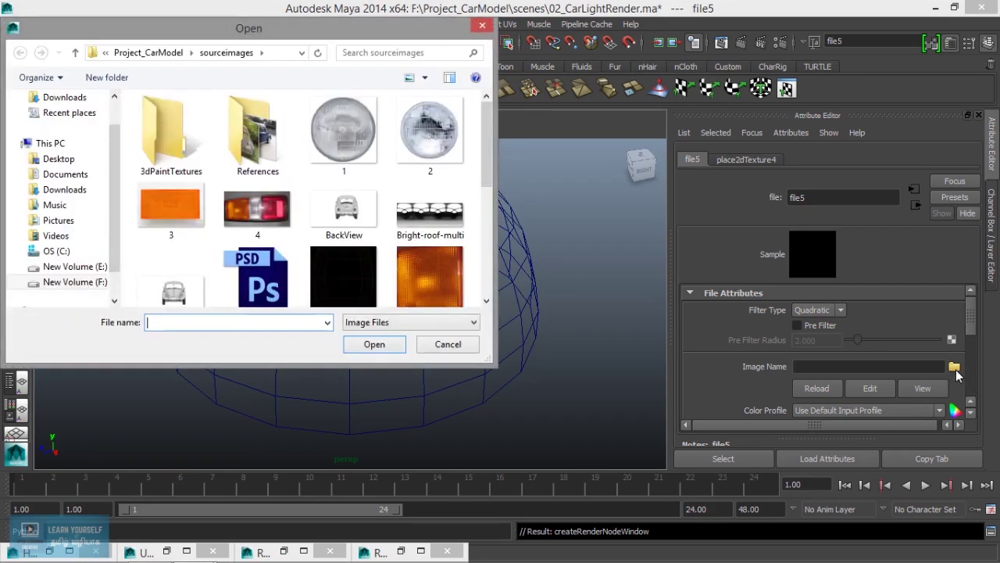
pyautogui.scroll(-1, 438, 157)
pyautogui.click(436, 179)
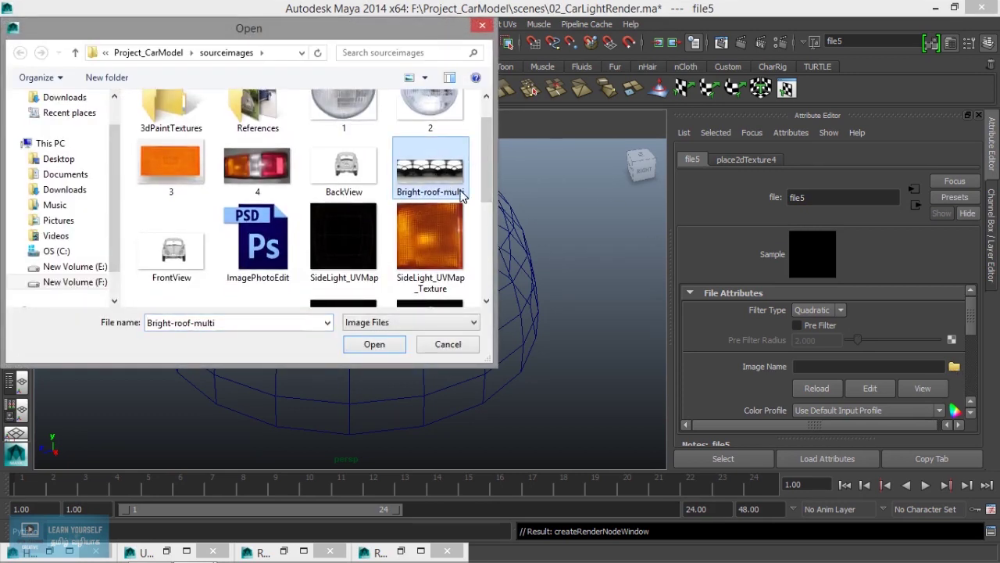
pyautogui.moveTo(486, 184); pyautogui.dragTo(492, 270)
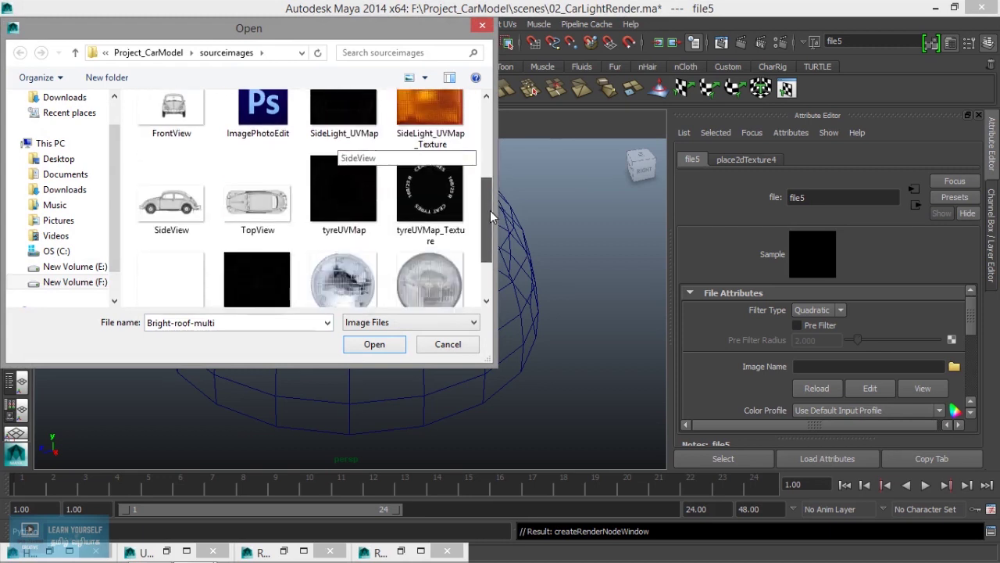
pyautogui.moveTo(492, 269); pyautogui.dragTo(492, 139)
pyautogui.click(374, 346)
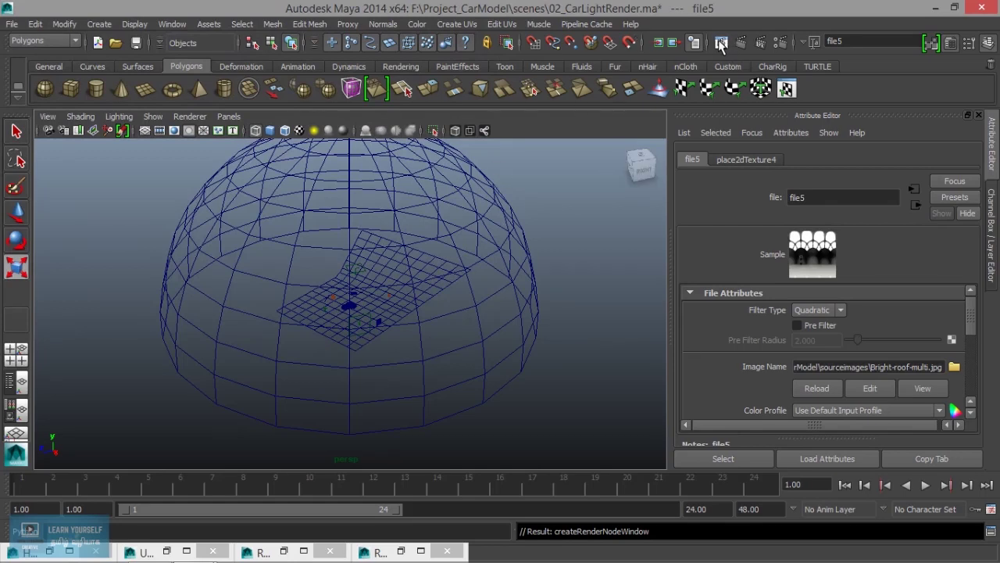
pyautogui.click(721, 43)
# - Redo the previous render with the textured dome and flip between the two stored red-car images
pyautogui.moveTo(427, 6); pyautogui.dragTo(524, 12)
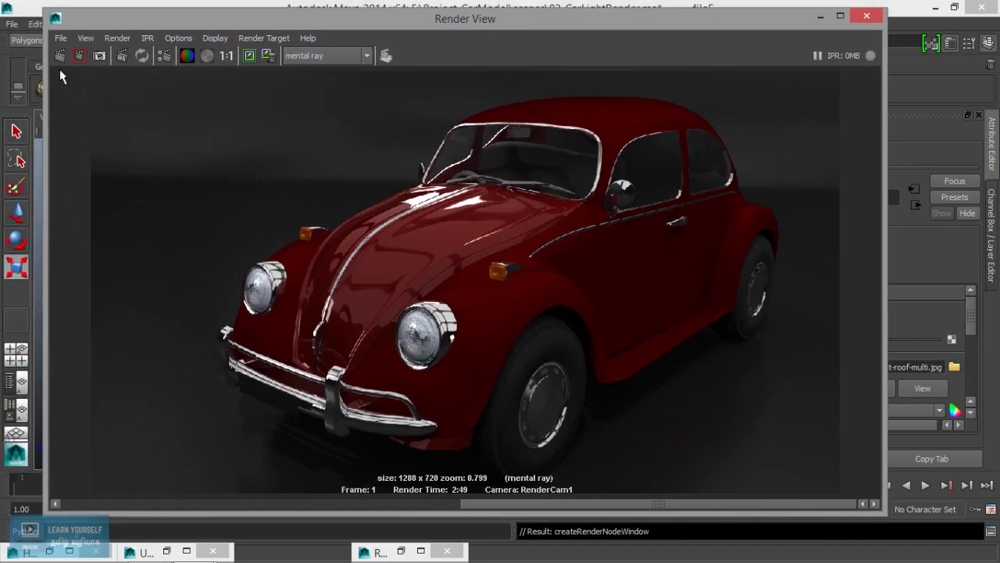
pyautogui.click(61, 58)
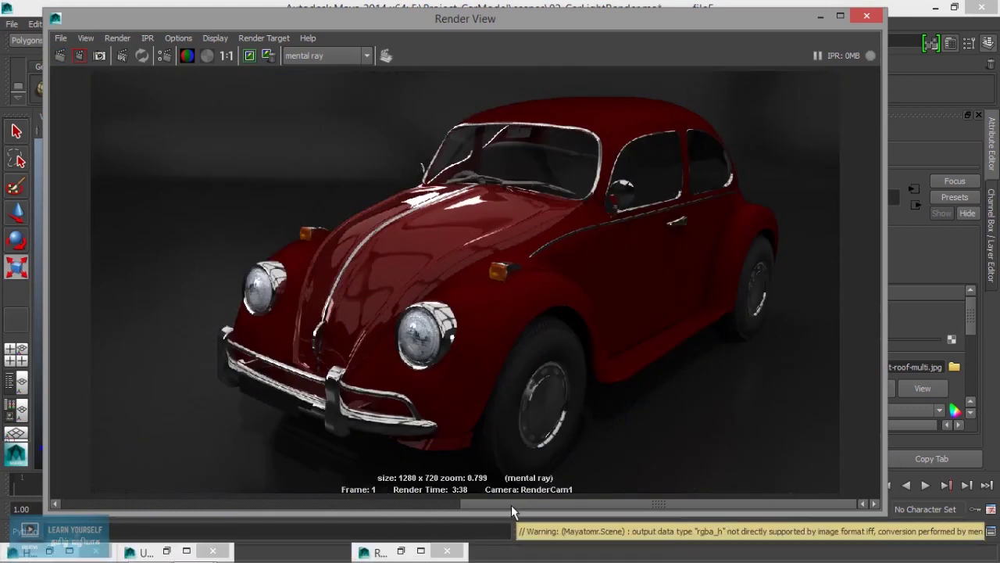
pyautogui.moveTo(370, 507); pyautogui.dragTo(200, 504)
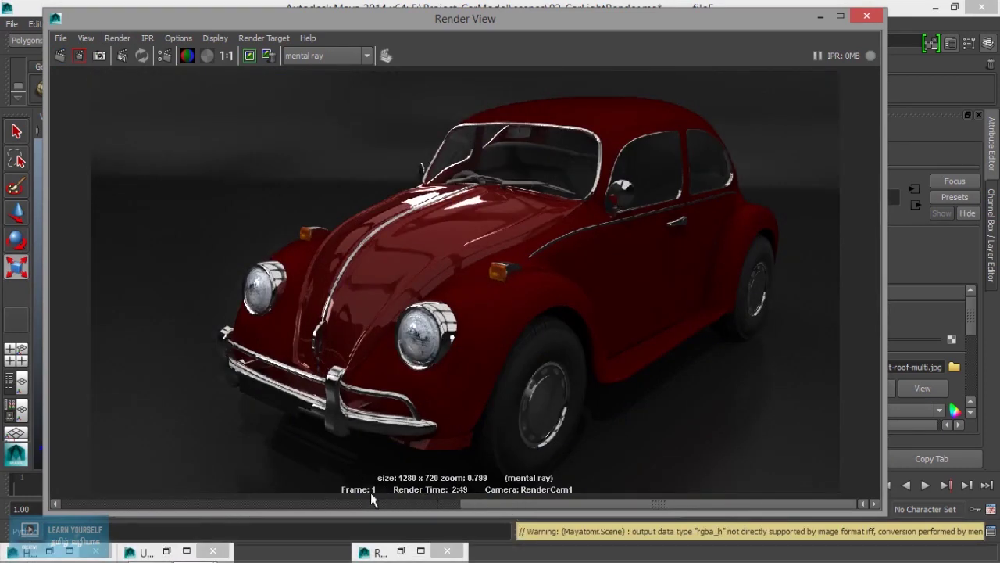
pyautogui.click(252, 504)
pyautogui.moveTo(266, 505); pyautogui.dragTo(399, 506)
pyautogui.moveTo(298, 506)
pyautogui.mouseDown()
pyautogui.moveTo(234, 504)
pyautogui.moveTo(329, 508)
pyautogui.moveTo(224, 507)
pyautogui.mouseUp()
pyautogui.click(267, 505)
pyautogui.moveTo(301, 508)
pyautogui.mouseDown()
pyautogui.moveTo(336, 513)
pyautogui.moveTo(258, 504)
pyautogui.moveTo(335, 495)
pyautogui.moveTo(290, 493)
pyautogui.mouseUp()
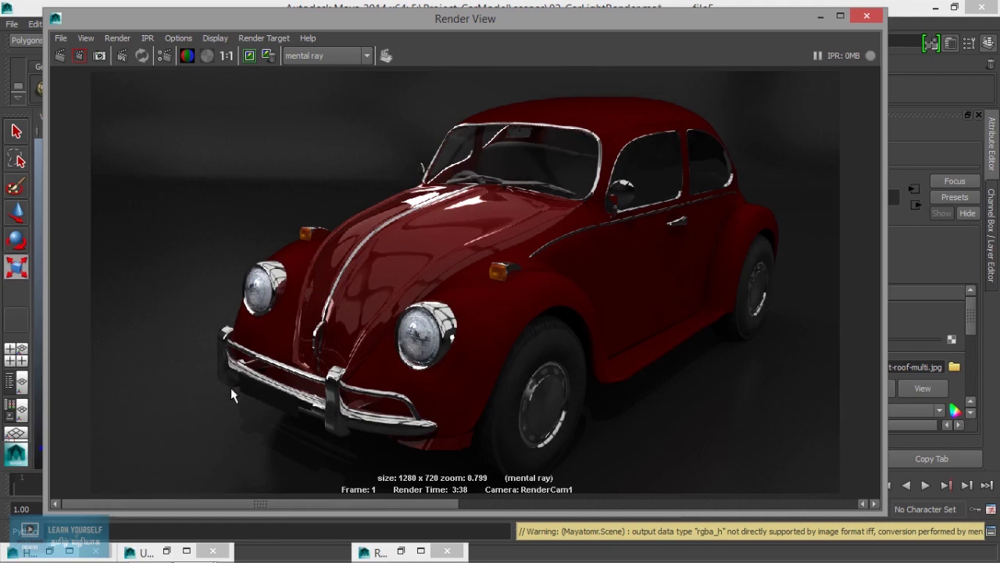
pyautogui.click(819, 17)
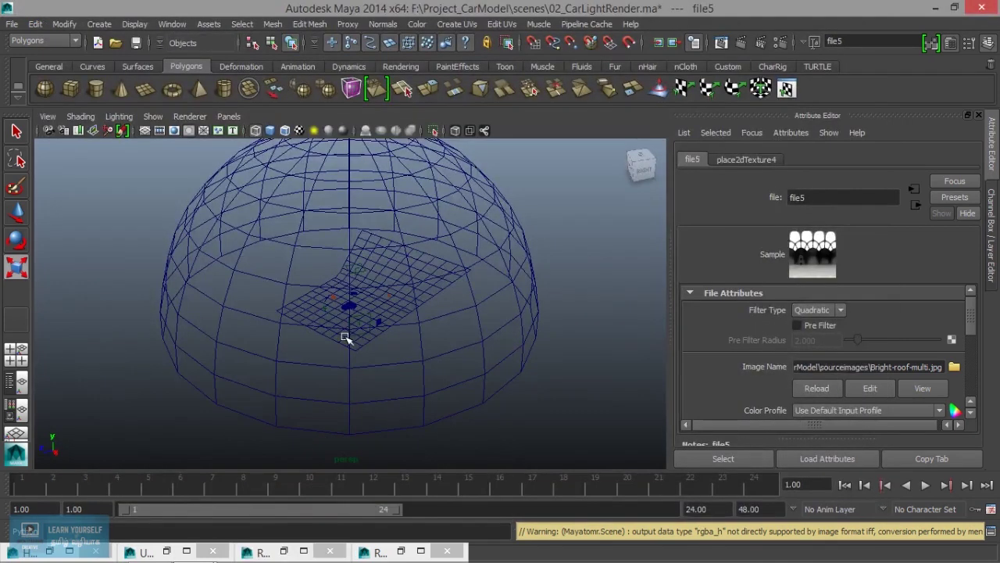
# - Switch the viewport to smooth-shaded, textured display so the dome's image shows
pyautogui.press('5')
pyautogui.moveTo(440, 330)
pyautogui.keyDown('alt'); pyautogui.mouseDown()
pyautogui.moveTo(402, 333)
pyautogui.moveTo(268, 279)
pyautogui.moveTo(284, 212)
pyautogui.moveTo(351, 237)
pyautogui.moveTo(346, 286)
pyautogui.moveTo(458, 339)
pyautogui.moveTo(404, 324)
pyautogui.moveTo(362, 302)
pyautogui.moveTo(364, 292)
pyautogui.moveTo(429, 319)
pyautogui.moveTo(456, 362)
pyautogui.mouseUp(); pyautogui.keyUp('alt')
pyautogui.press('6')
# - Select the dome sphere and browse for a new Image Name on its file5 texture
pyautogui.click(431, 275)
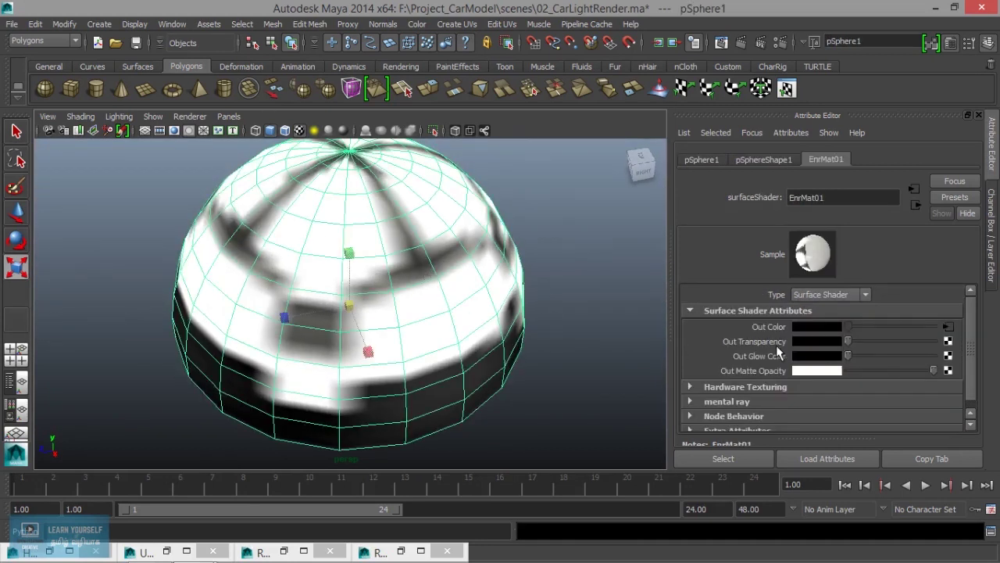
pyautogui.click(947, 327)
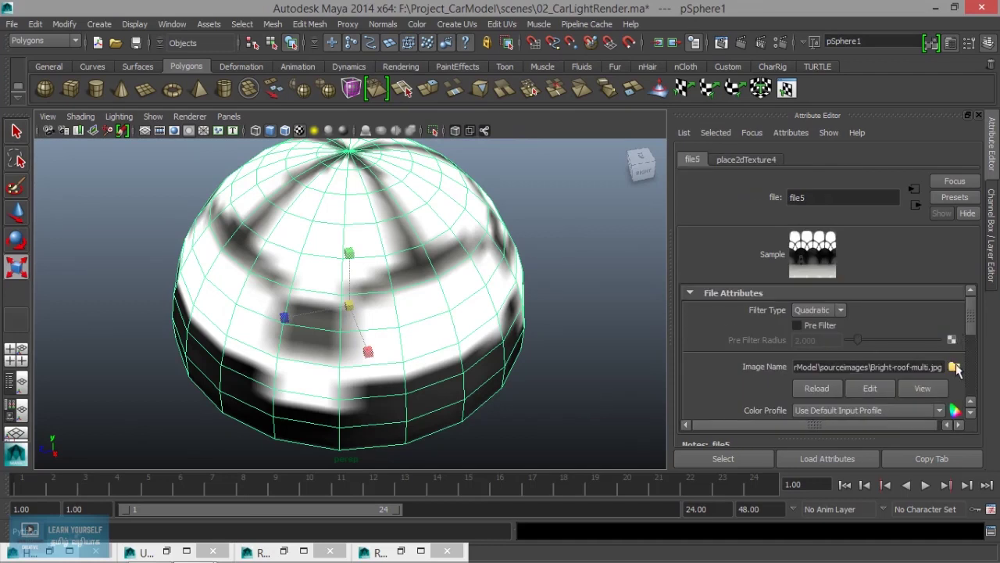
pyautogui.click(954, 367)
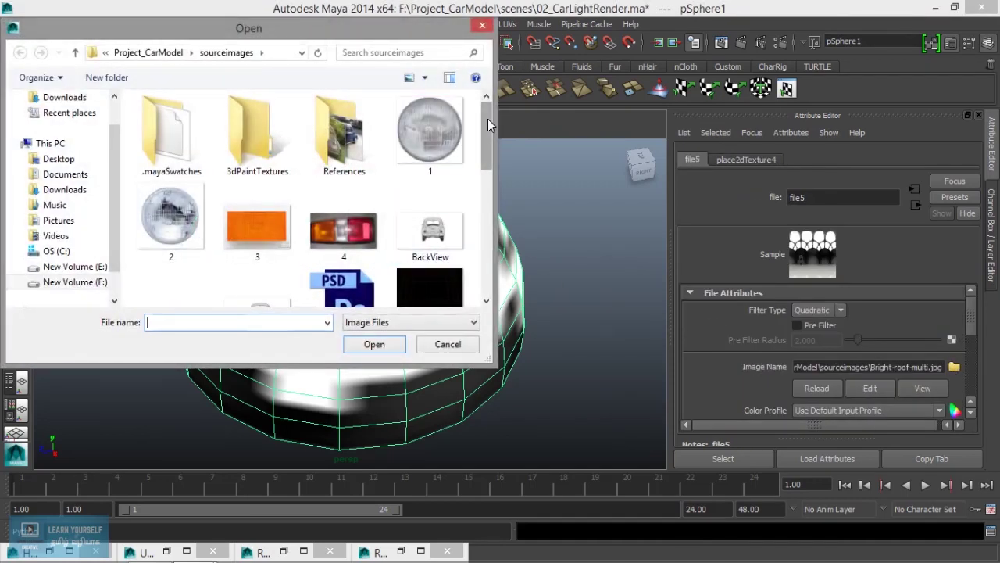
# - Load Warehouse-with-lights.jpg into the dome's file5 texture and orbit the perspective view
pyautogui.moveTo(487, 119); pyautogui.dragTo(481, 234)
pyautogui.click(170, 281)
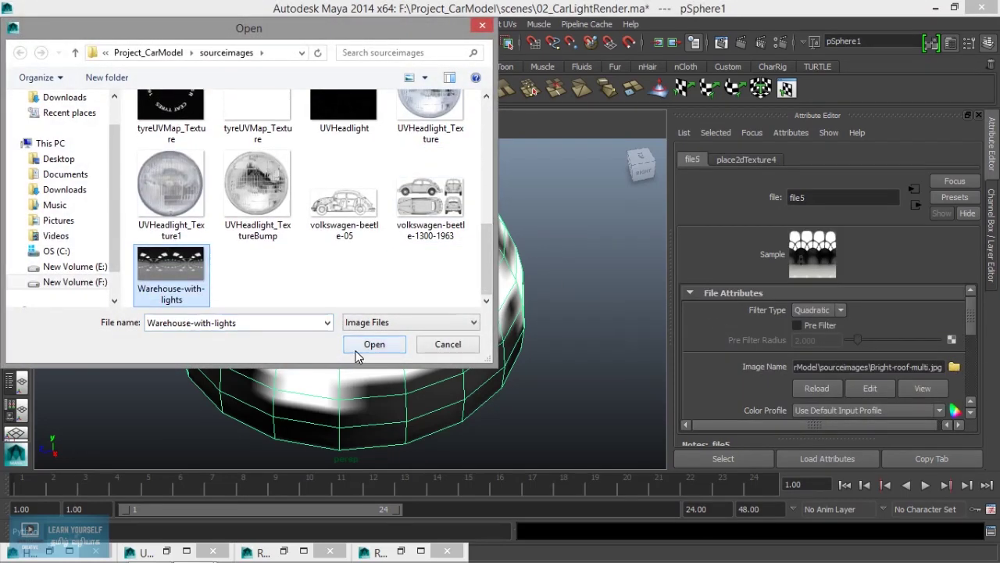
pyautogui.click(374, 343)
pyautogui.moveTo(488, 295)
pyautogui.keyDown('alt'); pyautogui.mouseDown()
pyautogui.moveTo(207, 270)
pyautogui.moveTo(278, 328)
pyautogui.moveTo(100, 302)
pyautogui.moveTo(286, 339)
pyautogui.moveTo(305, 326)
pyautogui.moveTo(331, 373)
pyautogui.moveTo(297, 332)
pyautogui.moveTo(241, 328)
pyautogui.moveTo(245, 350)
pyautogui.moveTo(179, 384)
pyautogui.moveTo(206, 382)
pyautogui.moveTo(265, 406)
pyautogui.moveTo(393, 414)
pyautogui.mouseUp(); pyautogui.keyUp('alt')
pyautogui.click(260, 302)
# - Set spotLight1's Intensity to 100
pyautogui.moveTo(261, 402)
pyautogui.keyDown('alt'); pyautogui.mouseDown()
pyautogui.moveTo(237, 395)
pyautogui.moveTo(260, 410)
pyautogui.mouseUp(); pyautogui.keyUp('alt')
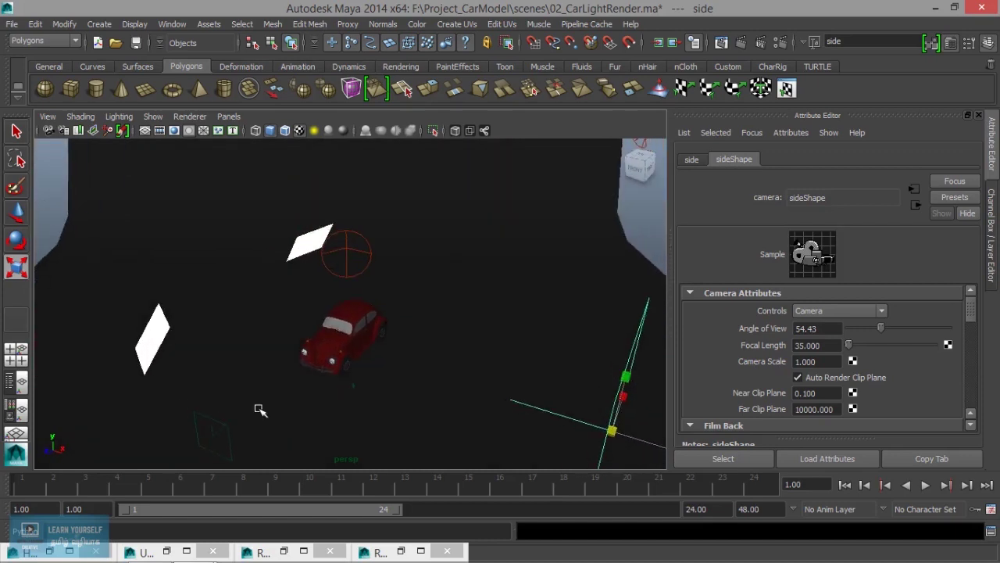
pyautogui.click(344, 283)
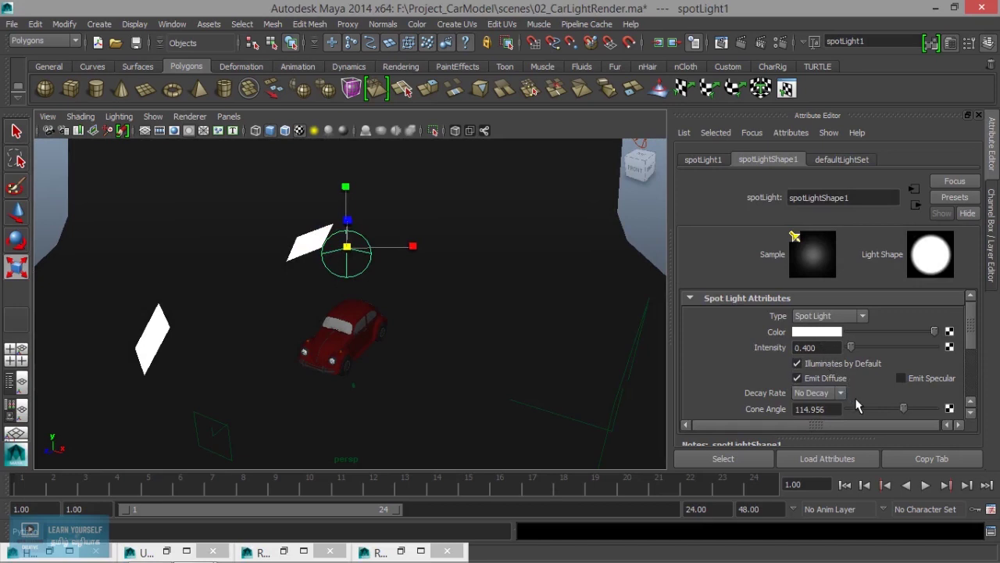
pyautogui.moveTo(485, 334)
pyautogui.keyDown('alt'); pyautogui.mouseDown()
pyautogui.moveTo(398, 315)
pyautogui.moveTo(446, 336)
pyautogui.mouseUp(); pyautogui.keyUp('alt')
pyautogui.click(817, 393)
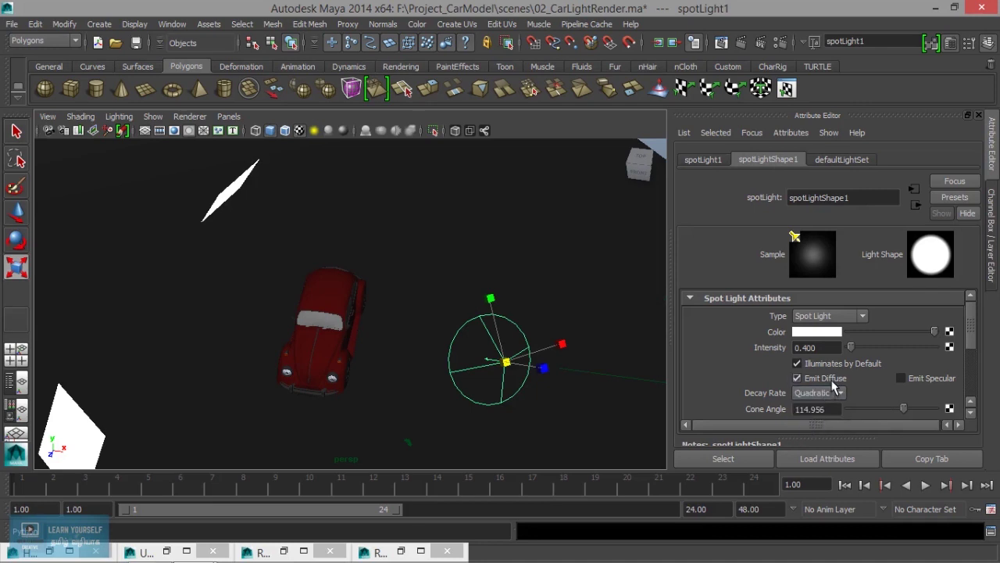
pyautogui.scroll(-2, 834, 383)
pyautogui.scroll(-2, 839, 385)
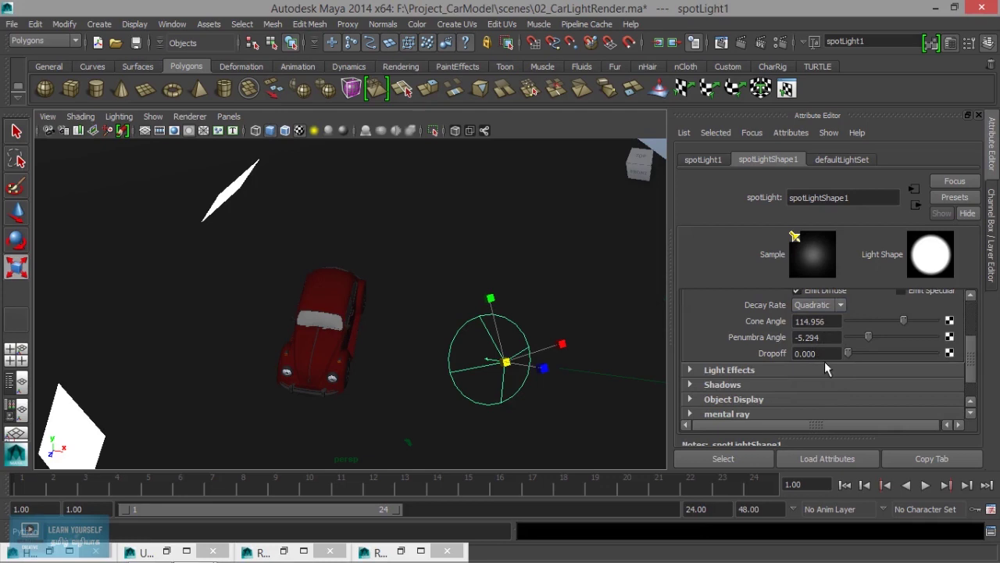
pyautogui.scroll(1, 824, 361)
pyautogui.scroll(1, 824, 362)
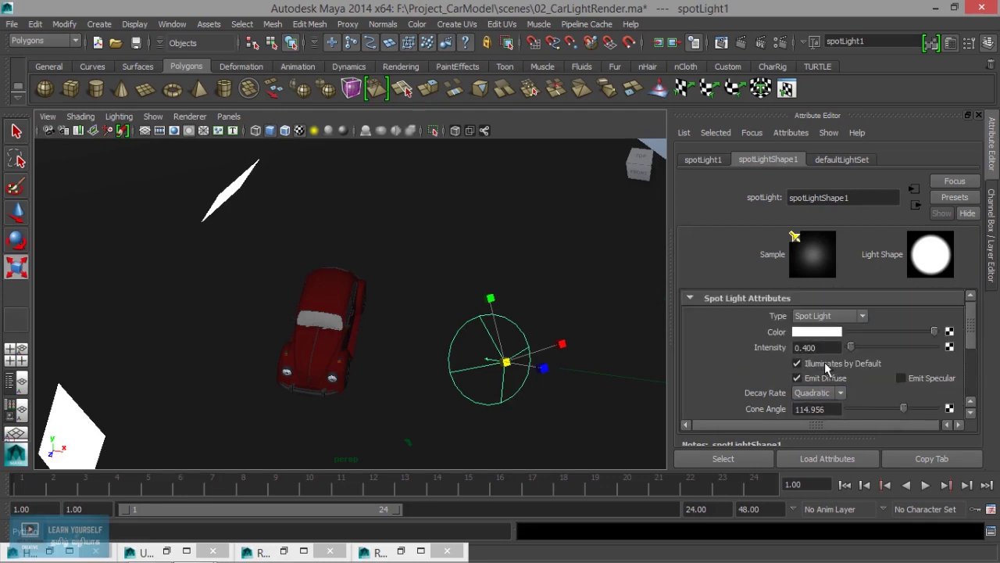
pyautogui.moveTo(837, 346); pyautogui.dragTo(751, 344)
pyautogui.write('1')
pyautogui.press('Return')
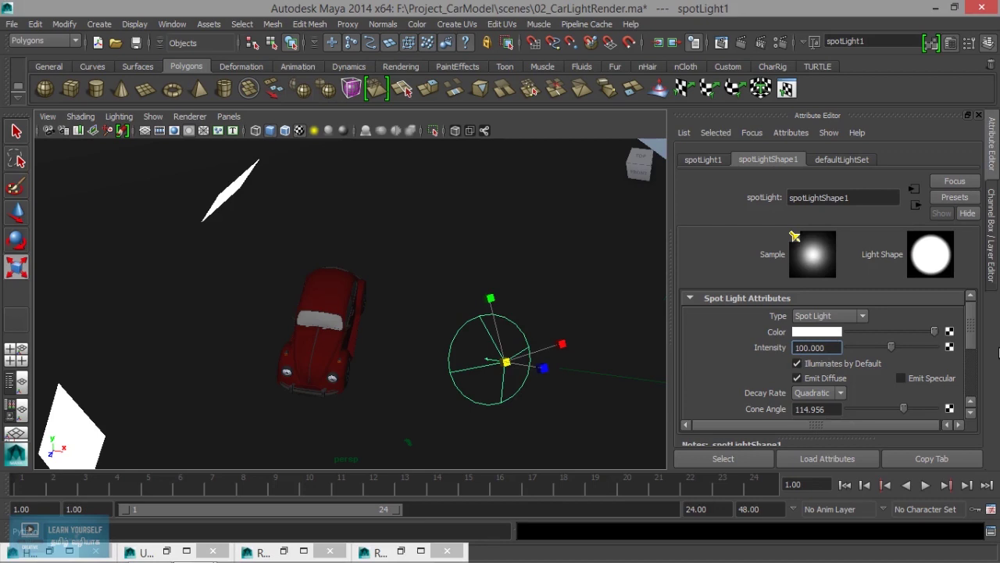
# - Set spotLight2's Intensity to 100 and its Decay Rate to Quadratic
pyautogui.moveTo(456, 372)
pyautogui.keyDown('alt'); pyautogui.mouseDown()
pyautogui.moveTo(543, 379)
pyautogui.moveTo(397, 364)
pyautogui.moveTo(407, 376)
pyautogui.moveTo(380, 395)
pyautogui.mouseUp(); pyautogui.keyUp('alt')
pyautogui.keyDown('alt'); pyautogui.moveTo(375, 380); pyautogui.dragTo(440, 407, button='right'); pyautogui.keyUp('alt')
pyautogui.keyDown('alt'); pyautogui.moveTo(440, 406); pyautogui.dragTo(321, 410, button='middle'); pyautogui.keyUp('alt')
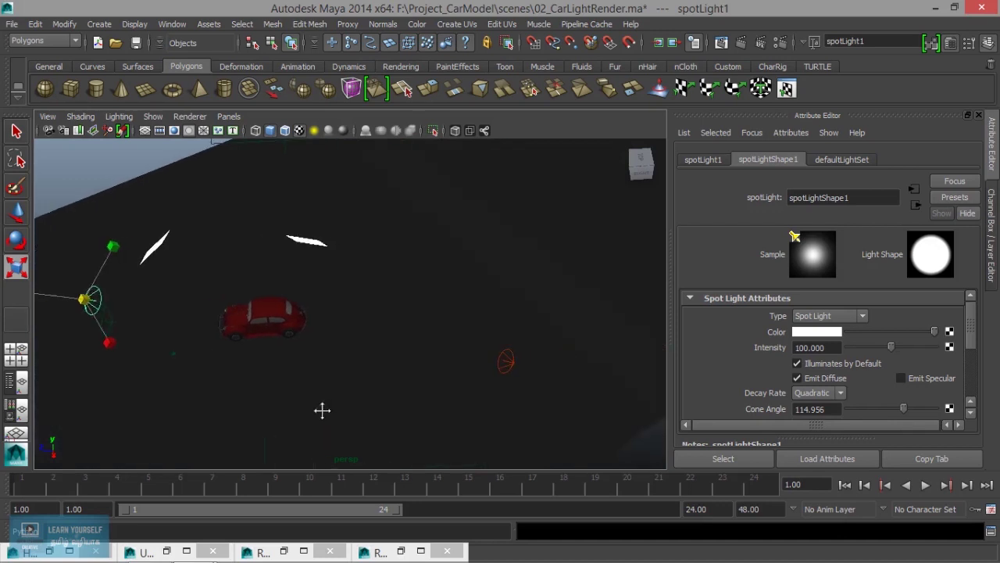
pyautogui.click(508, 360)
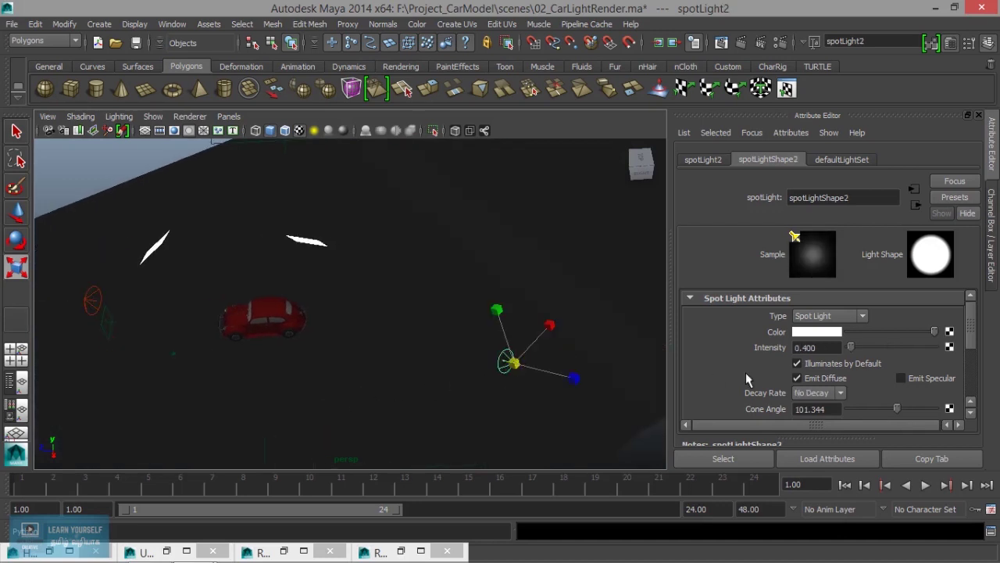
pyautogui.moveTo(840, 347); pyautogui.dragTo(754, 353)
pyautogui.write('10')
pyautogui.press('BackSpace')
pyautogui.press('BackSpace')
pyautogui.write('100')
pyautogui.press('Return')
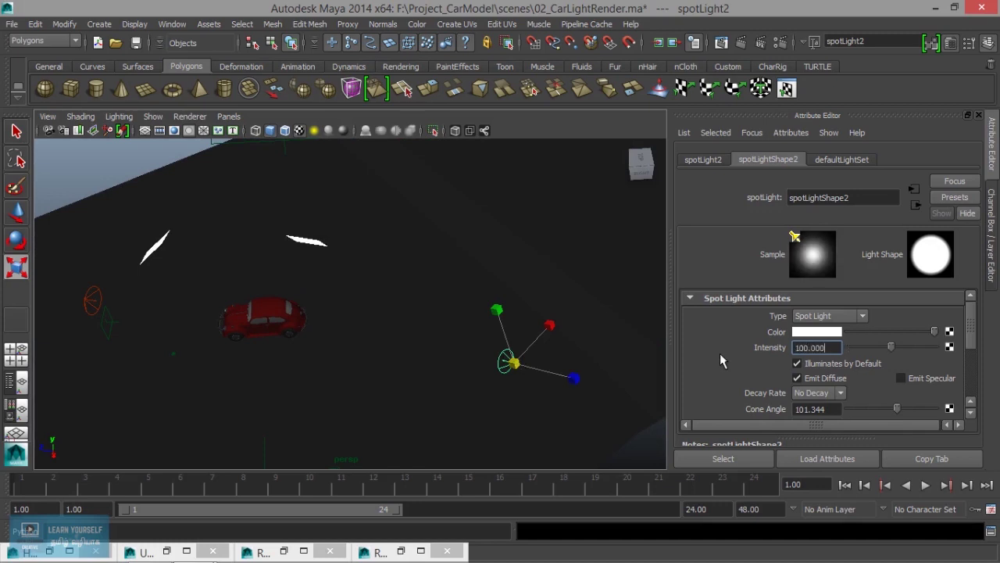
pyautogui.click(818, 392)
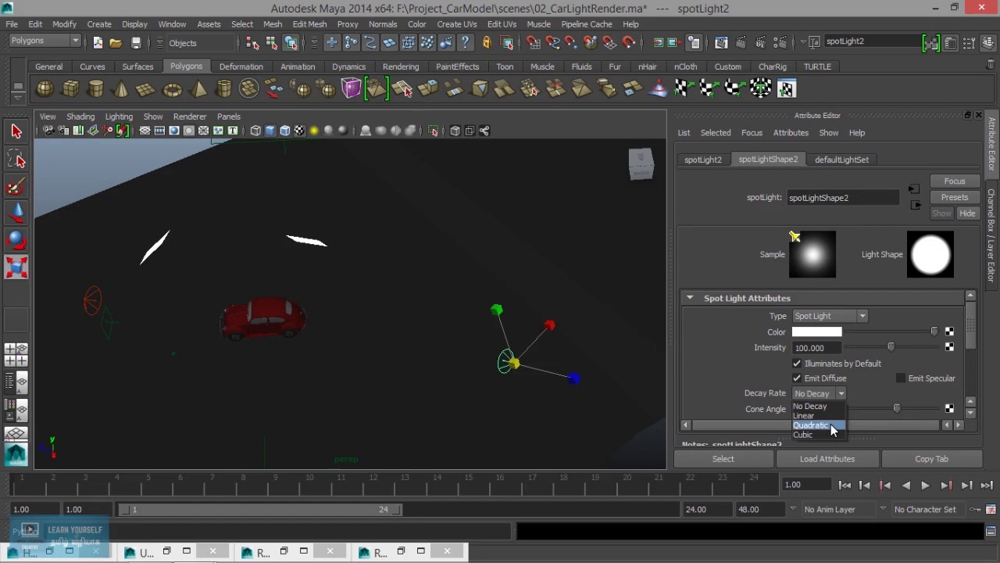
pyautogui.click(811, 424)
pyautogui.click(230, 117)
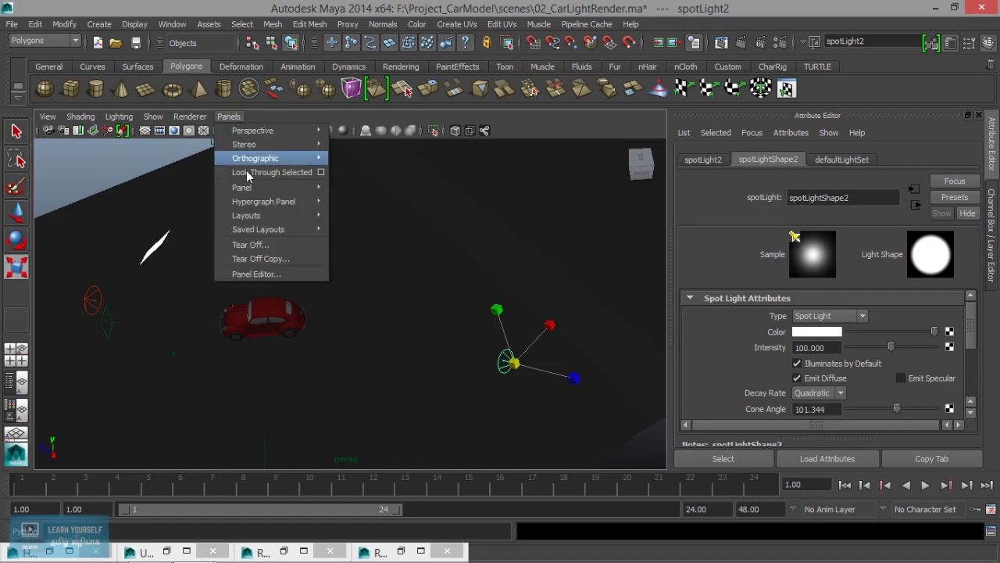
pyautogui.click(247, 175)
pyautogui.moveTo(292, 292)
pyautogui.keyDown('alt'); pyautogui.mouseDown()
pyautogui.moveTo(384, 300)
pyautogui.moveTo(445, 336)
pyautogui.moveTo(465, 320)
pyautogui.moveTo(437, 321)
pyautogui.mouseUp(); pyautogui.keyUp('alt')
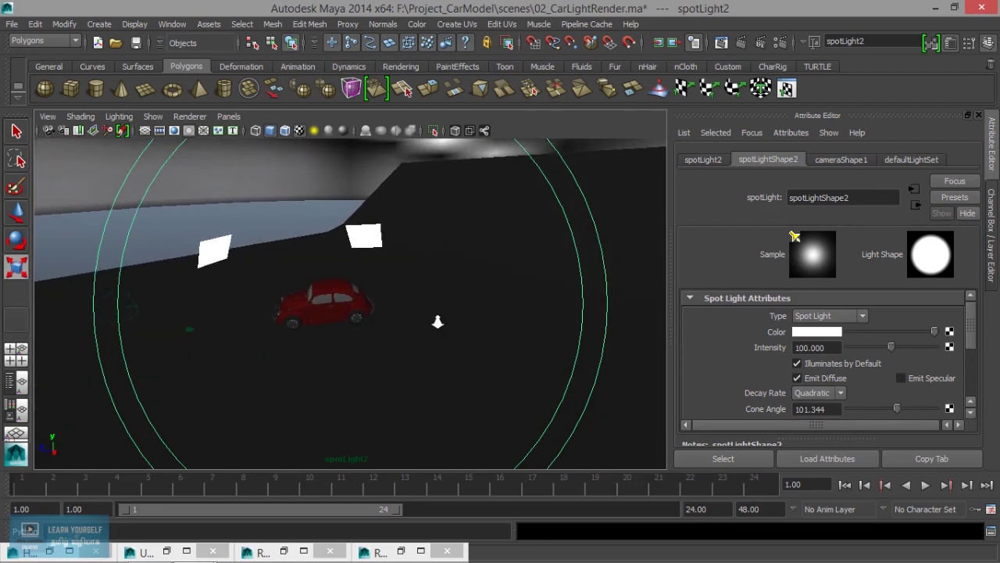
pyautogui.click(228, 116)
pyautogui.moveTo(253, 131)
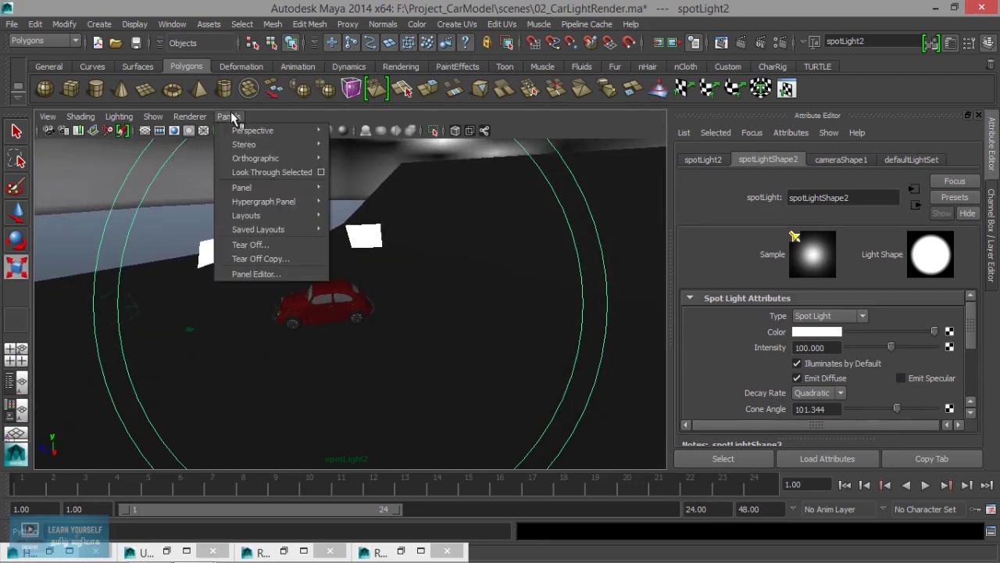
pyautogui.click(357, 159)
pyautogui.moveTo(357, 179)
pyautogui.keyDown('alt'); pyautogui.mouseDown()
pyautogui.moveTo(334, 293)
pyautogui.moveTo(351, 284)
pyautogui.moveTo(375, 257)
pyautogui.moveTo(240, 280)
pyautogui.moveTo(297, 295)
pyautogui.mouseUp(); pyautogui.keyUp('alt')
pyautogui.press('f')
pyautogui.scroll(-5, 297, 295)
pyautogui.keyDown('alt'); pyautogui.moveTo(458, 274); pyautogui.dragTo(297, 198, button='middle'); pyautogui.keyUp('alt')
pyautogui.click(154, 117)
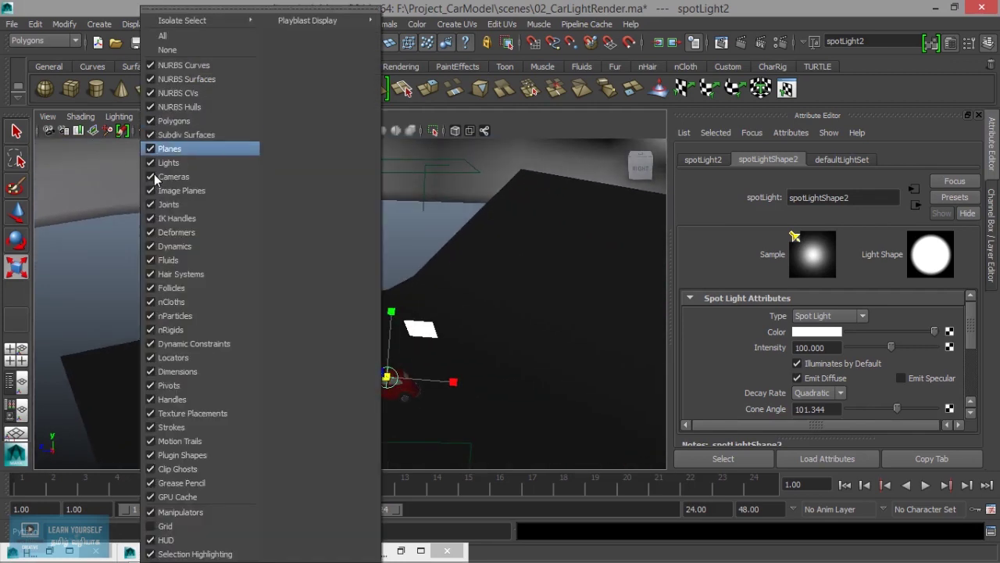
pyautogui.click(164, 176)
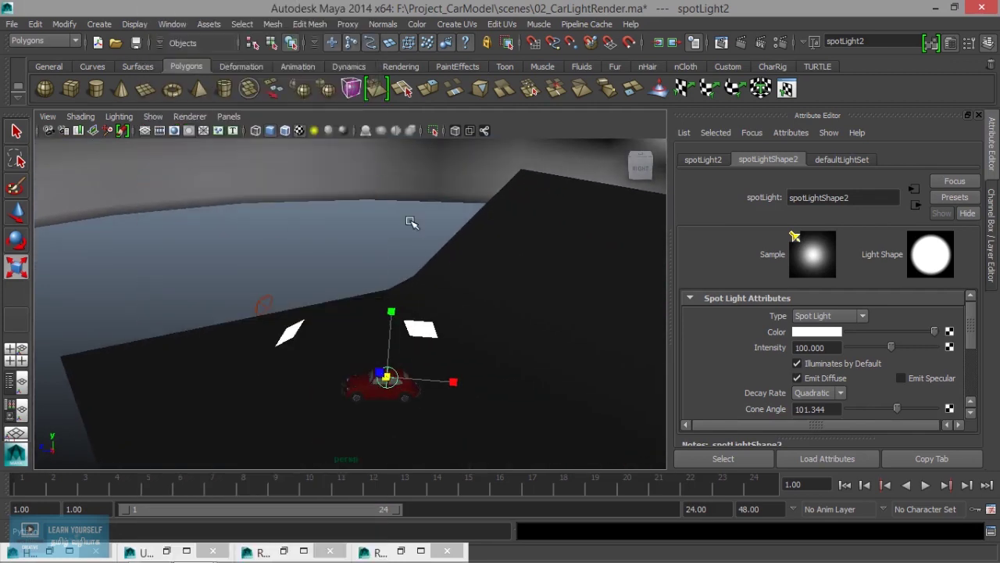
pyautogui.moveTo(413, 364)
pyautogui.keyDown('alt'); pyautogui.mouseDown()
pyautogui.moveTo(368, 286)
pyautogui.moveTo(475, 315)
pyautogui.moveTo(436, 329)
pyautogui.mouseUp(); pyautogui.keyUp('alt')
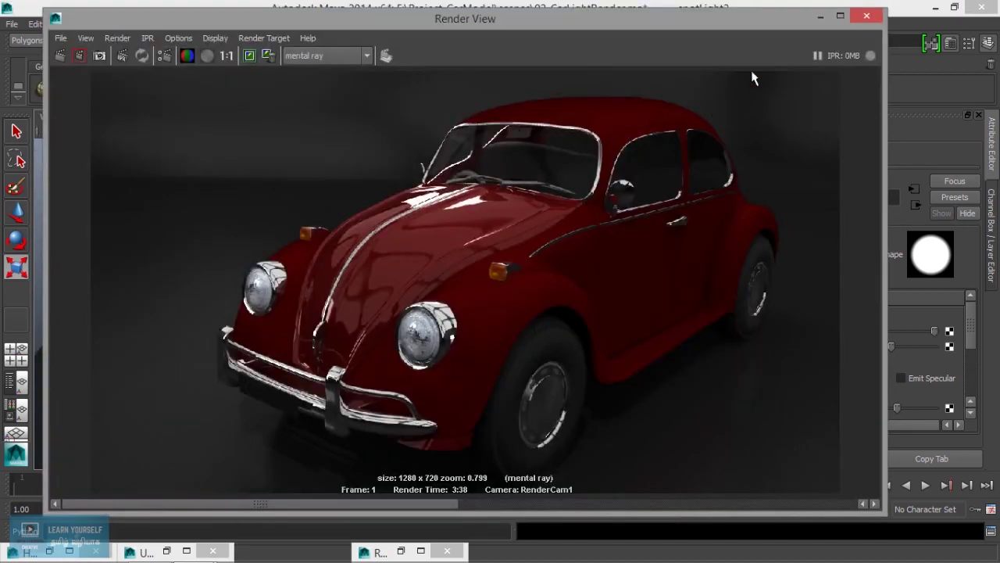
# - Minimize the Render View, frame the spotlight, then select the dome and dolly inside around the car
pyautogui.click(818, 23)
pyautogui.press('f')
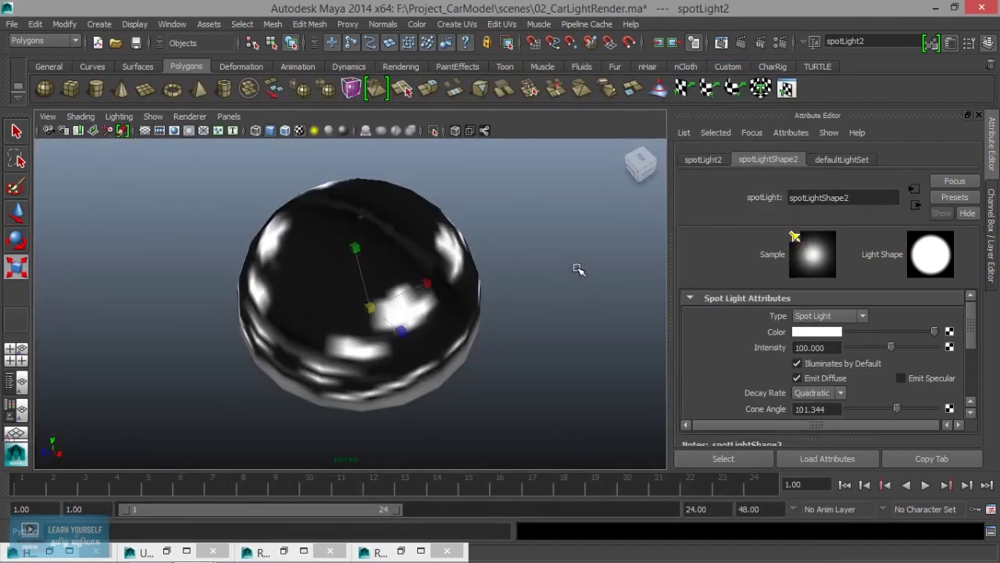
pyautogui.moveTo(576, 268)
pyautogui.keyDown('alt'); pyautogui.mouseDown()
pyautogui.moveTo(376, 335)
pyautogui.moveTo(540, 250)
pyautogui.mouseUp(); pyautogui.keyUp('alt')
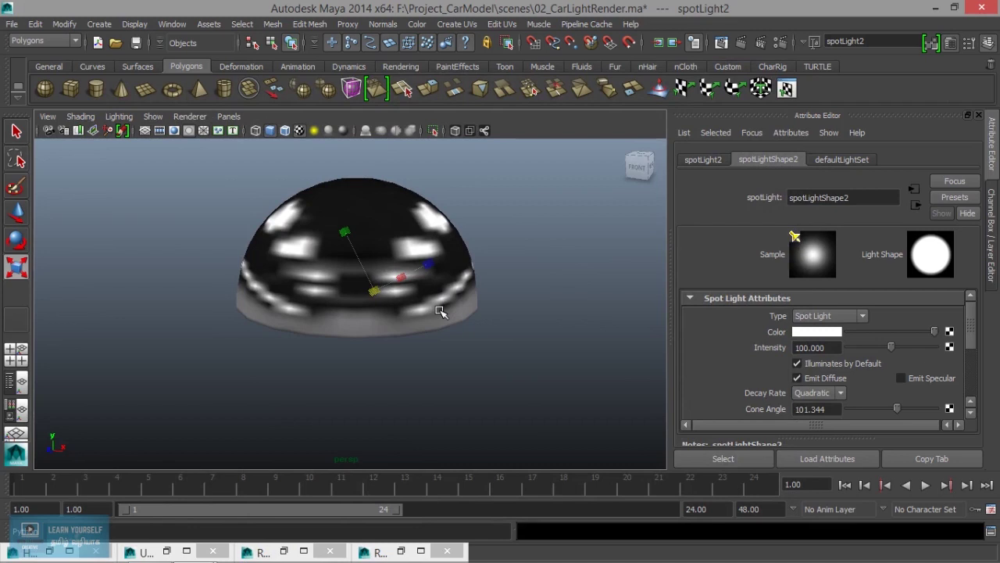
pyautogui.click(439, 320)
pyautogui.scroll(5, 439, 321)
pyautogui.scroll(-4, 439, 320)
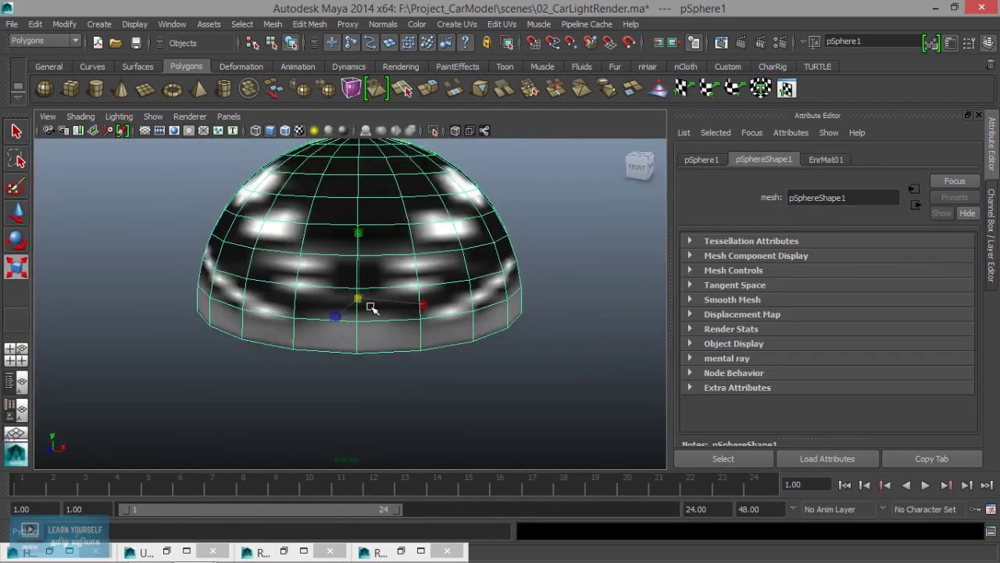
pyautogui.scroll(-2, 344, 293)
pyautogui.scroll(5, 429, 347)
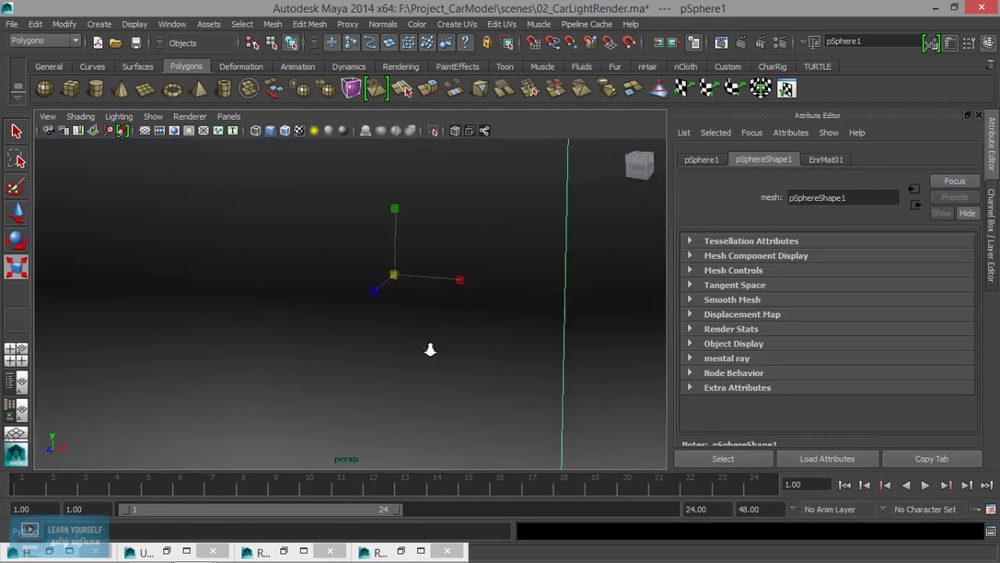
pyautogui.scroll(3, 429, 350)
pyautogui.scroll(-2, 429, 350)
pyautogui.moveTo(442, 335)
pyautogui.keyDown('alt'); pyautogui.mouseDown()
pyautogui.moveTo(274, 283)
pyautogui.moveTo(247, 315)
pyautogui.moveTo(289, 338)
pyautogui.moveTo(449, 341)
pyautogui.mouseUp(); pyautogui.keyUp('alt')
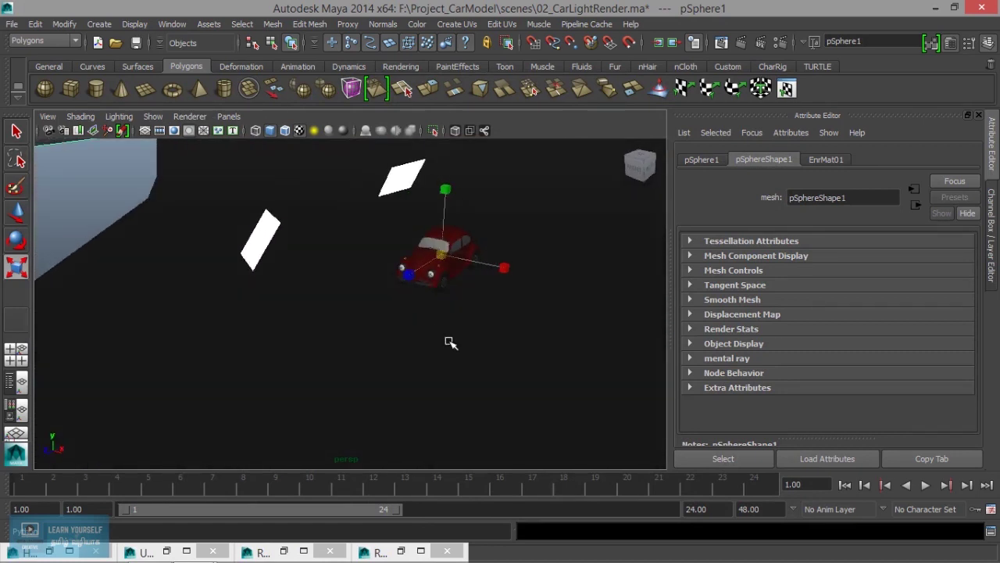
# - Render a marquee region across the Beetle's windshield with mental ray and zoom in to compare
pyautogui.click(721, 42)
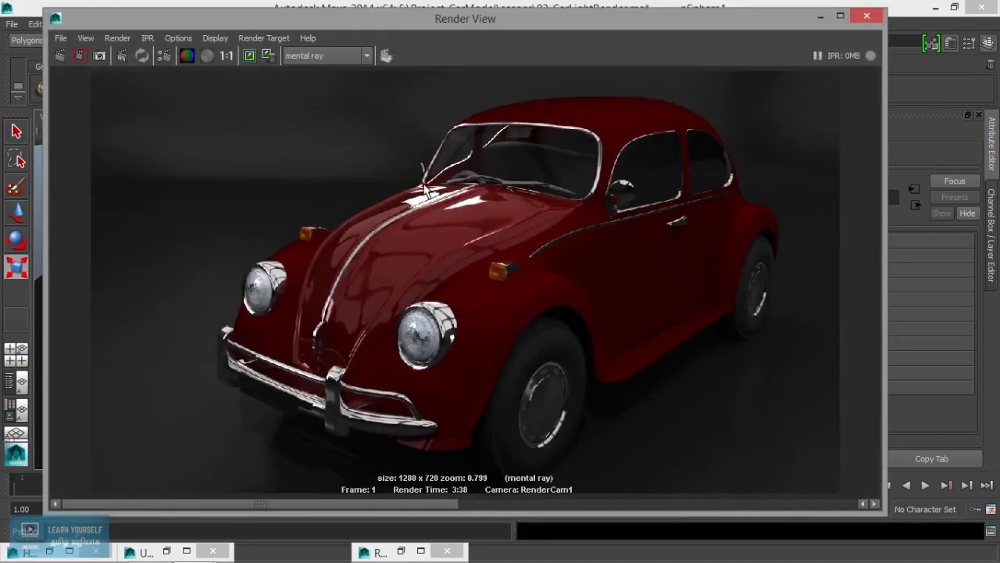
pyautogui.moveTo(86, 163); pyautogui.dragTo(849, 210)
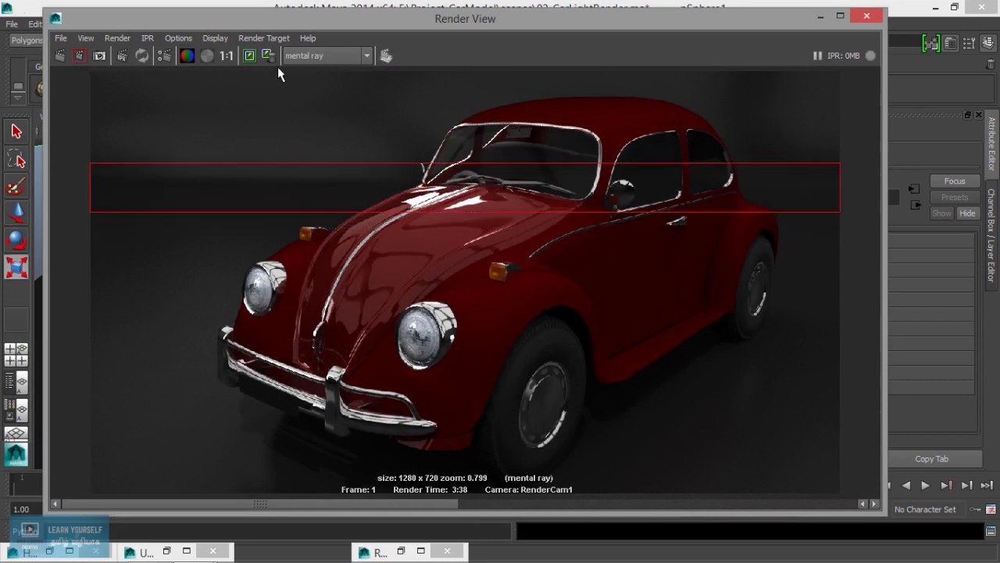
pyautogui.click(76, 53)
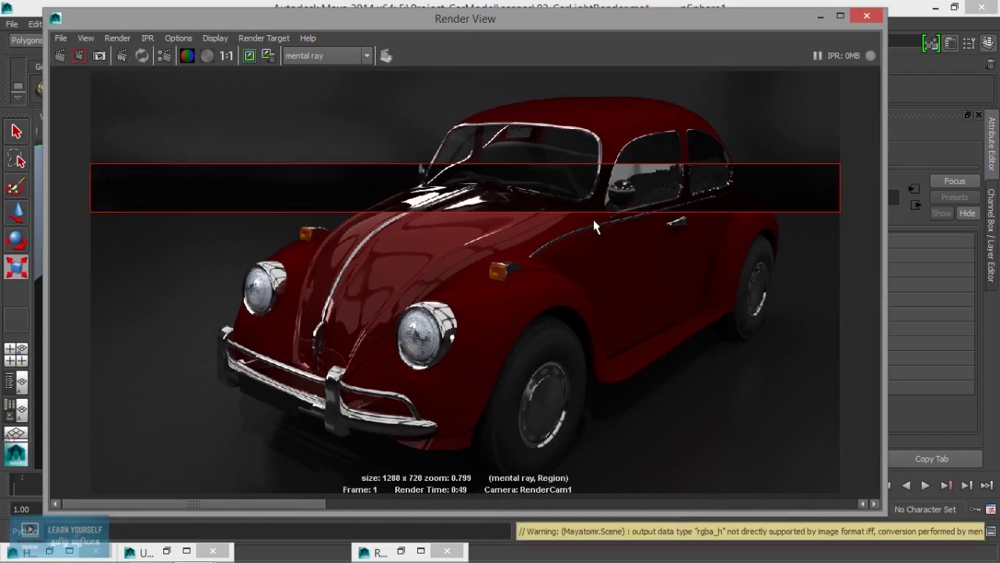
pyautogui.scroll(2, 544, 209)
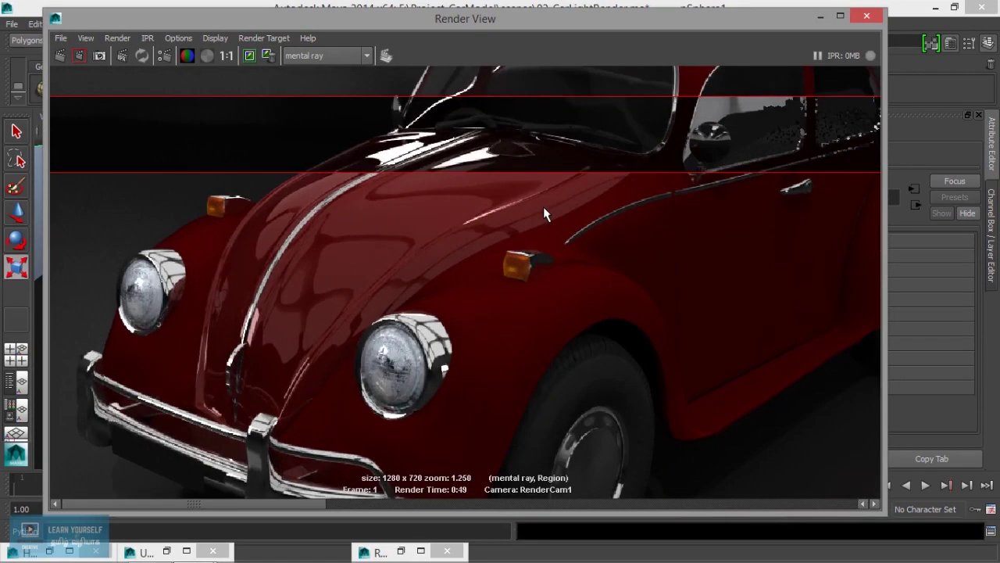
pyautogui.keyDown('alt'); pyautogui.moveTo(540, 203); pyautogui.dragTo(538, 336, button='middle'); pyautogui.keyUp('alt')
pyautogui.scroll(2, 543, 333)
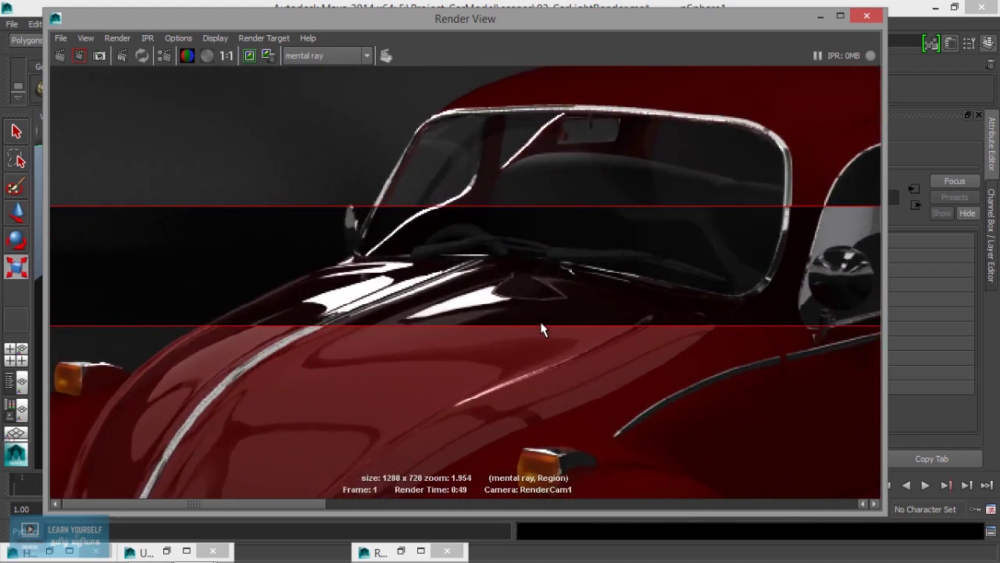
pyautogui.scroll(-1, 543, 330)
pyautogui.click(821, 16)
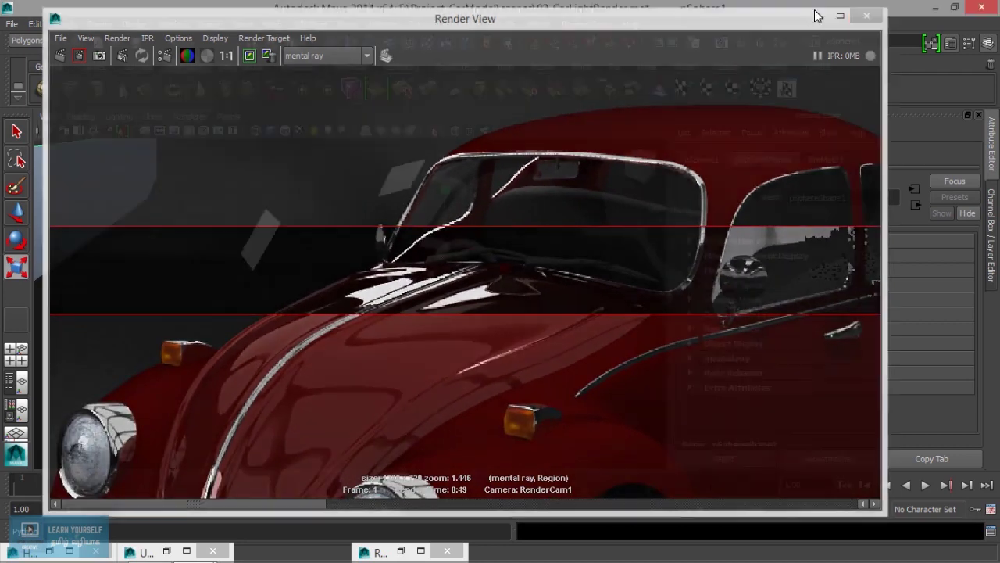
pyautogui.keyDown('alt'); pyautogui.moveTo(452, 293); pyautogui.dragTo(362, 297); pyautogui.keyUp('alt')
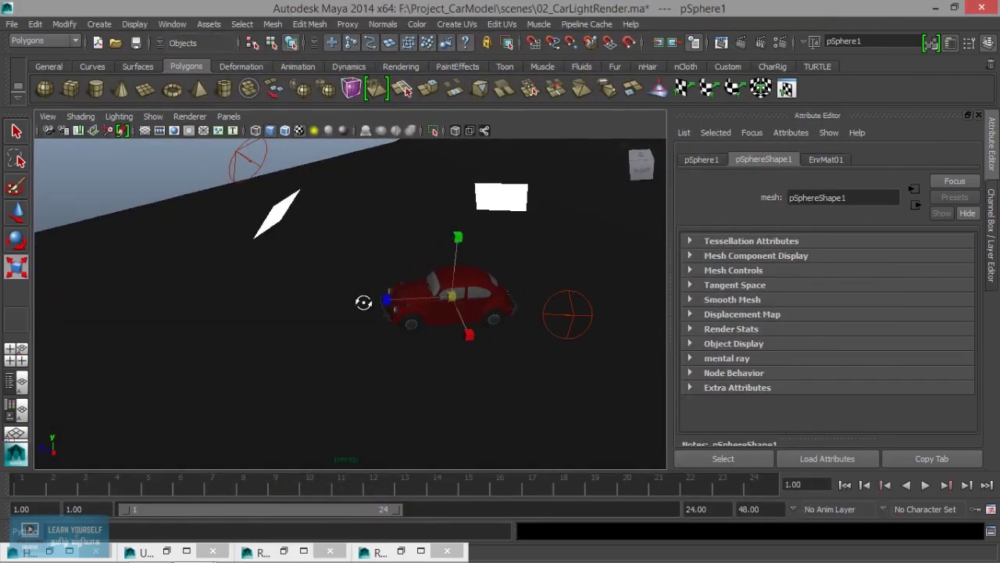
# - Raise spotLight2's Intensity to 1000 and spotLight1's Intensity to 4000
pyautogui.click(575, 315)
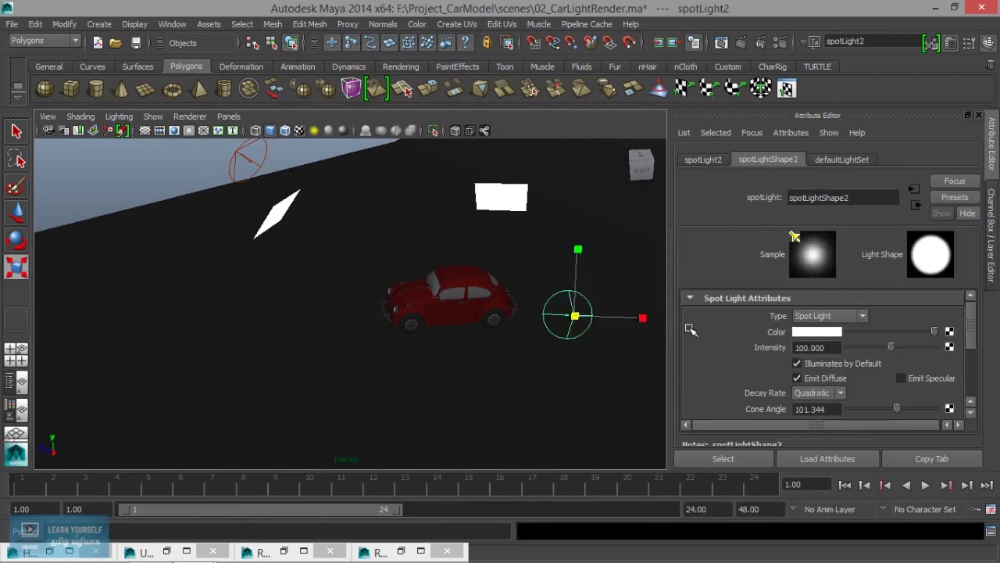
pyautogui.click(807, 348)
pyautogui.write('0')
pyautogui.click(244, 156)
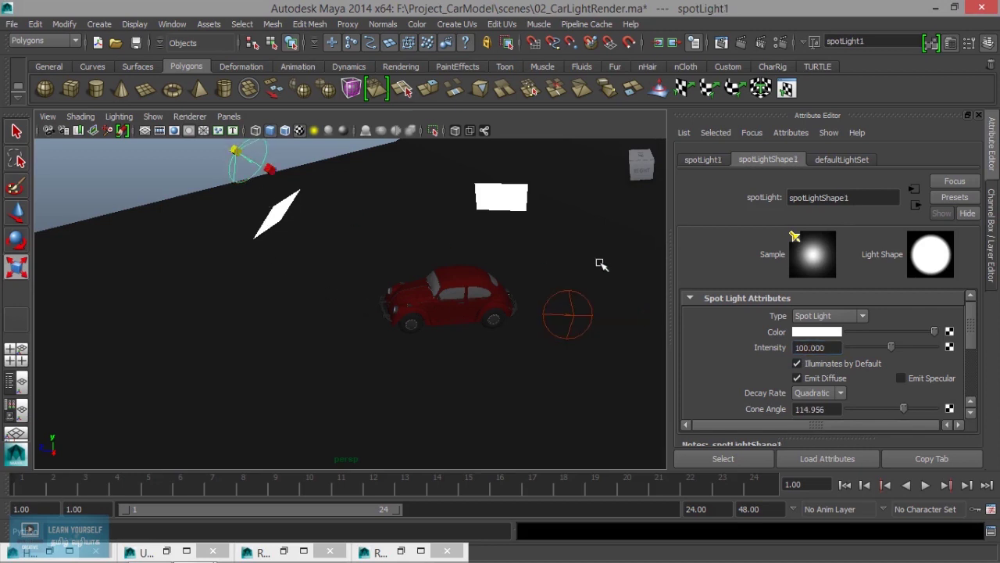
pyautogui.click(805, 348)
# - Re-render the windshield region and zoom in to inspect the new lighting
pyautogui.click(724, 39)
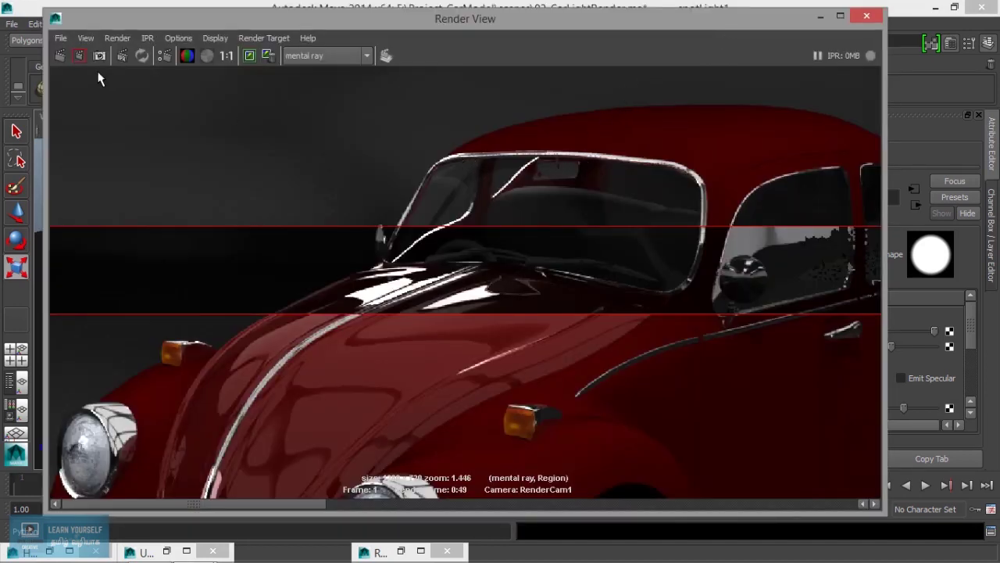
pyautogui.click(81, 54)
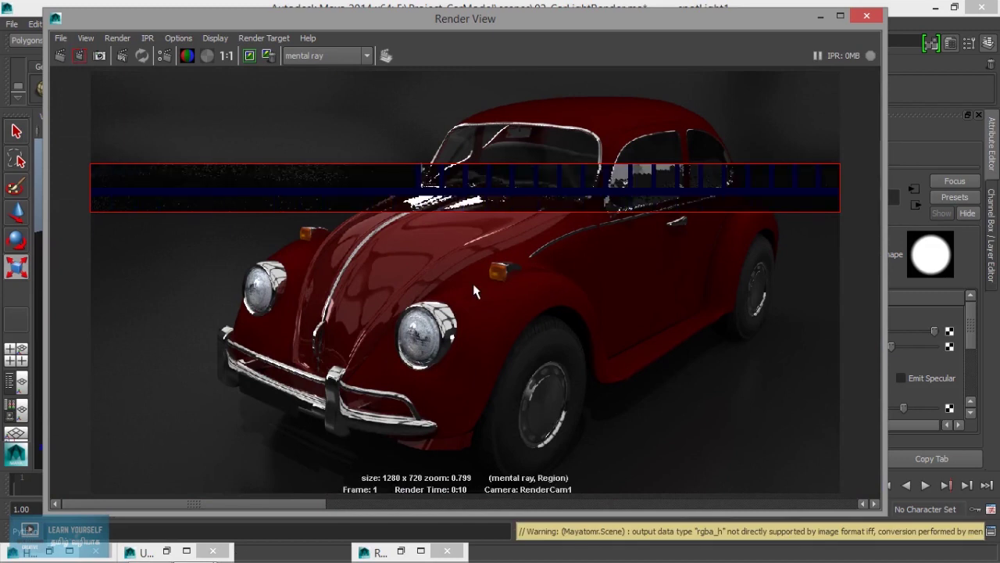
pyautogui.scroll(2, 551, 271)
pyautogui.scroll(1, 536, 268)
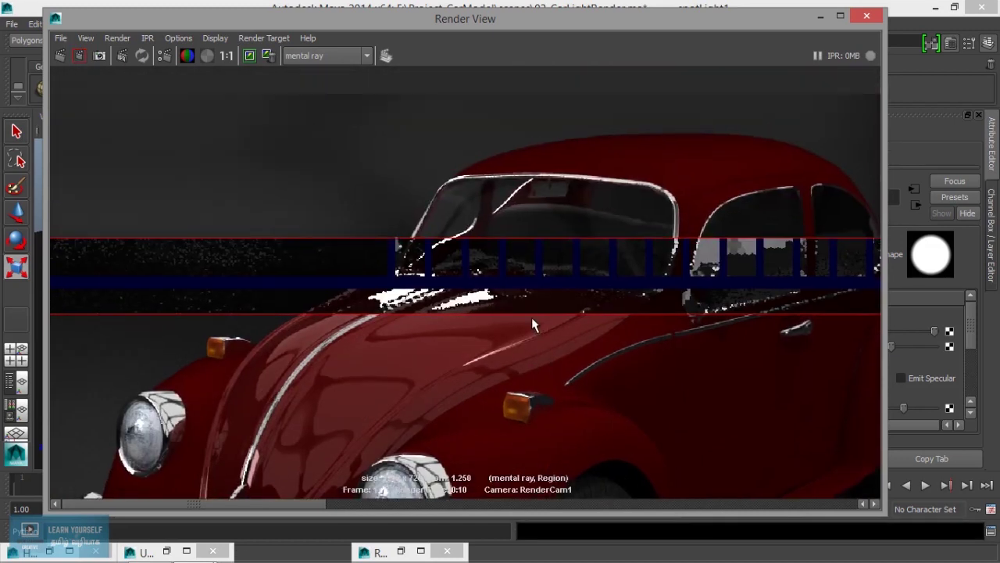
pyautogui.scroll(1, 515, 312)
pyautogui.click(821, 15)
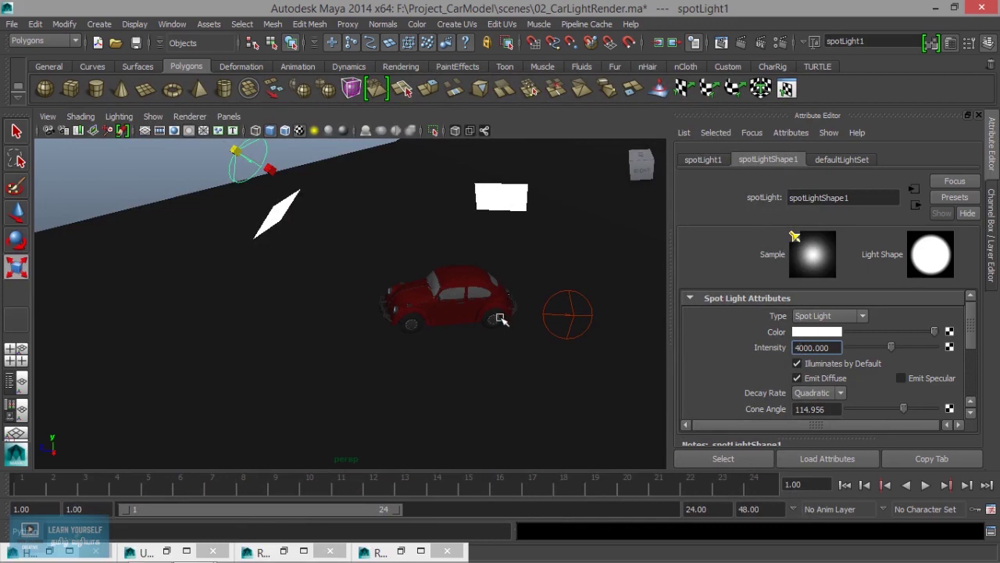
# - Set spotLight2's Intensity to 8000, then re-render the windshield region in Render View
pyautogui.click(578, 313)
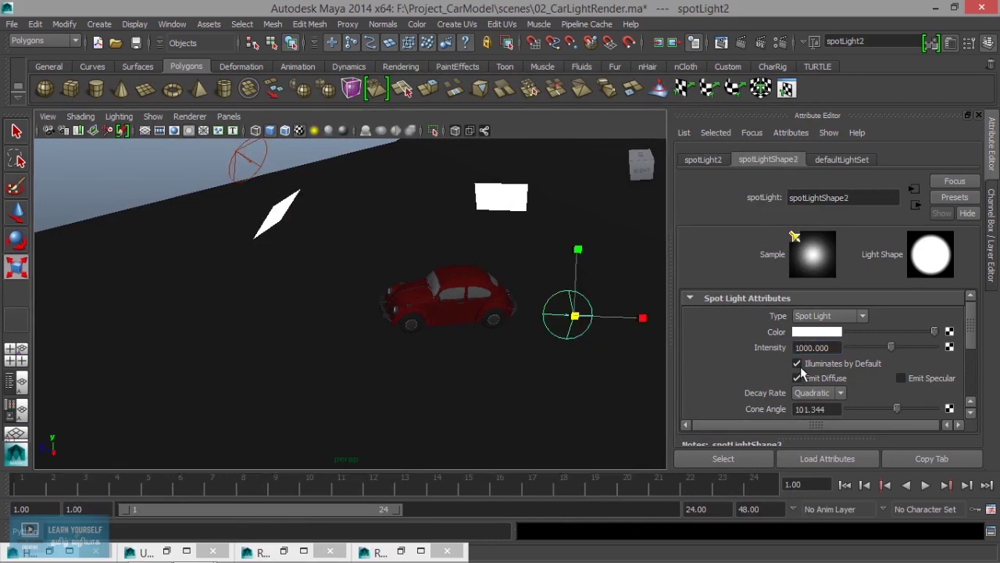
pyautogui.moveTo(798, 348); pyautogui.dragTo(785, 350)
pyautogui.click(720, 42)
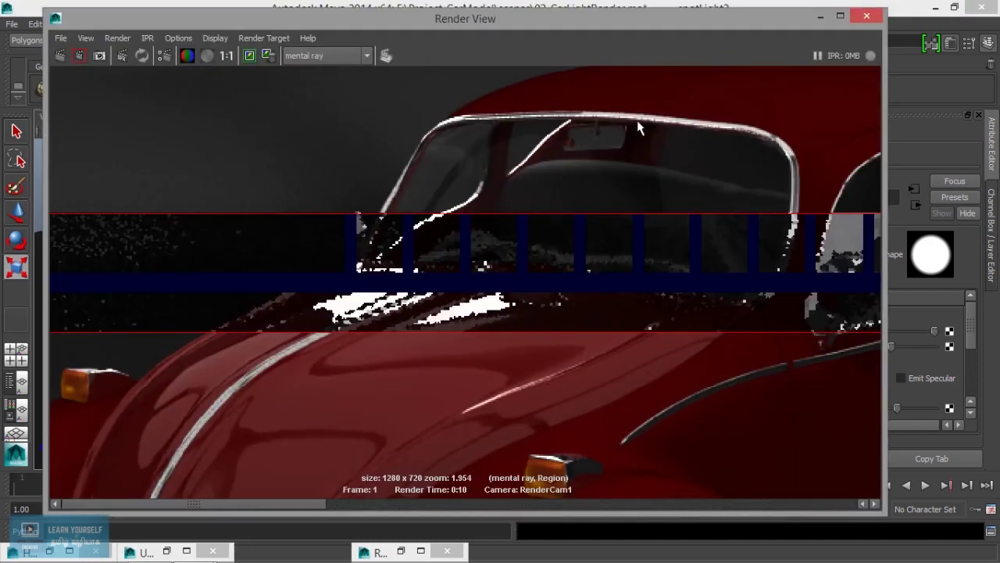
pyautogui.click(80, 54)
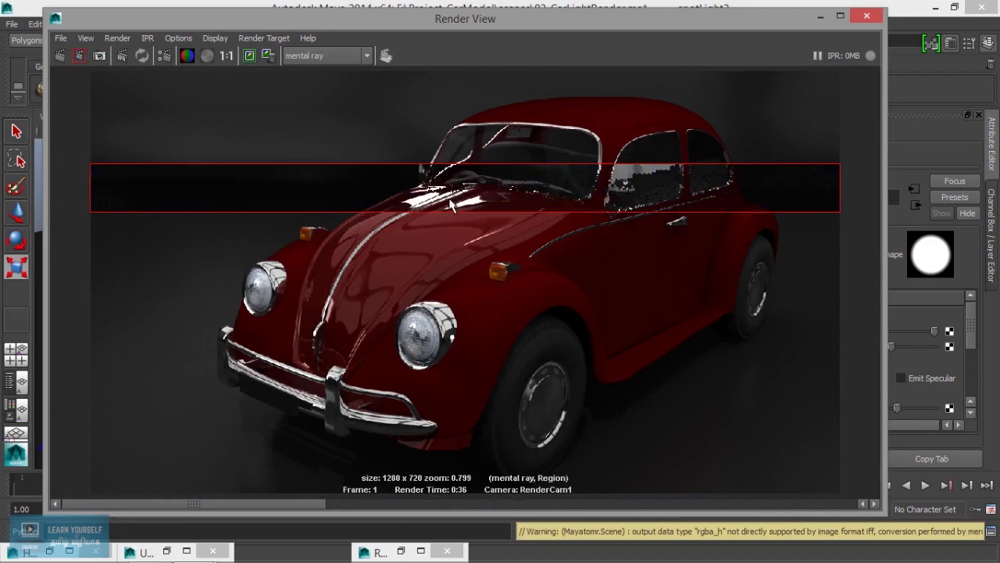
pyautogui.click(819, 16)
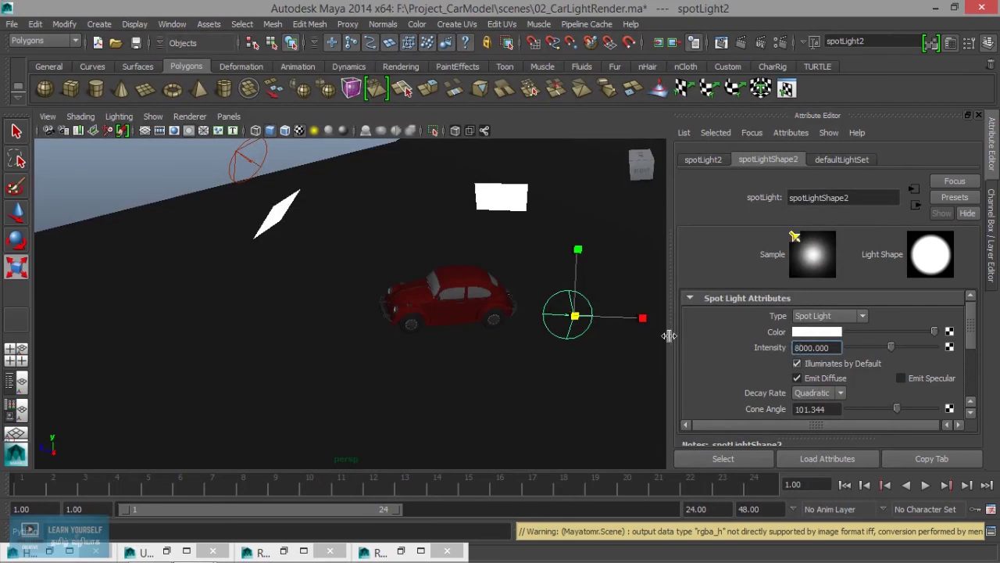
pyautogui.click(238, 166)
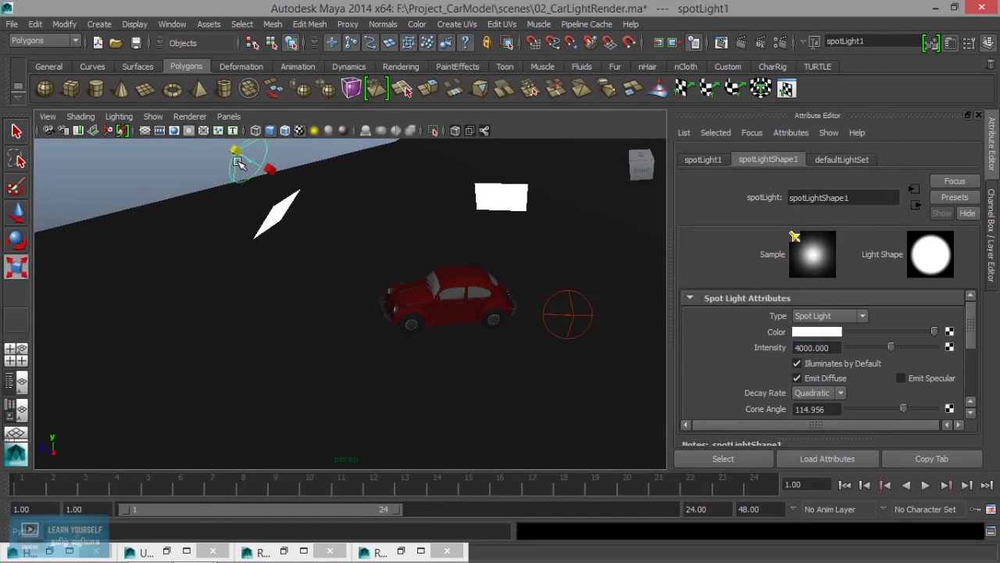
# - Set spotLight1's Intensity to 8000, then re-render and zoom into the windshield region
pyautogui.click(795, 346)
pyautogui.write('8000.000')
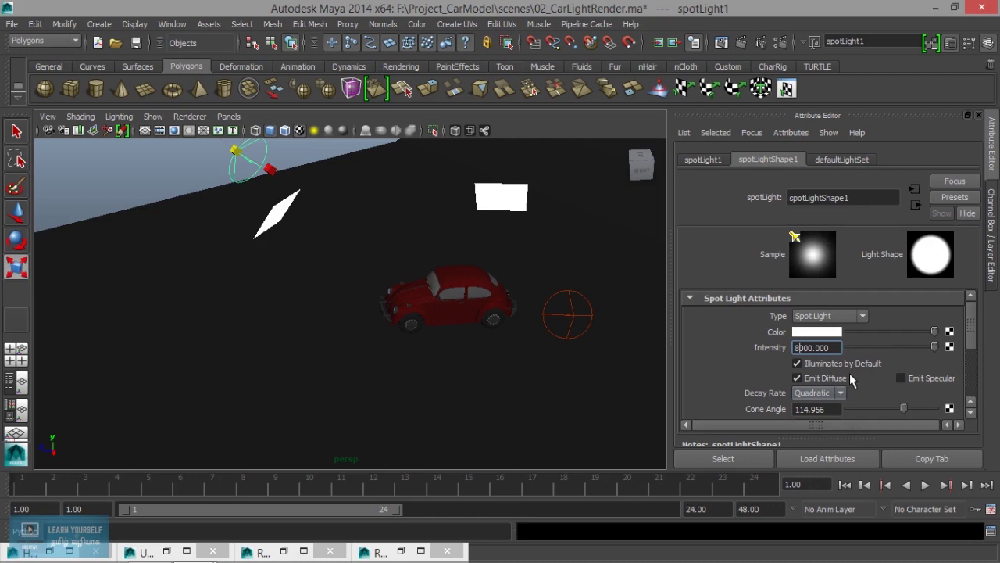
pyautogui.click(724, 43)
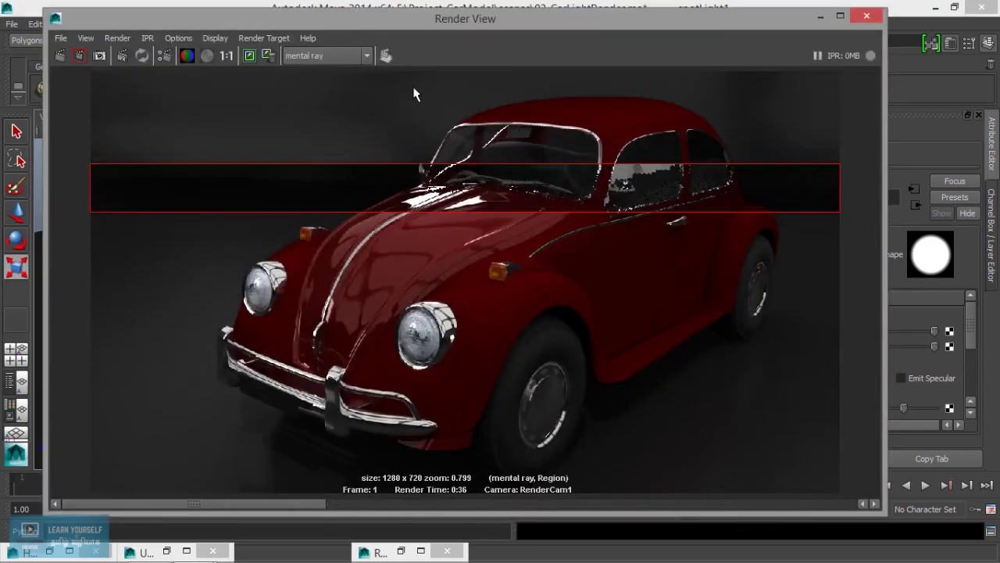
pyautogui.click(79, 57)
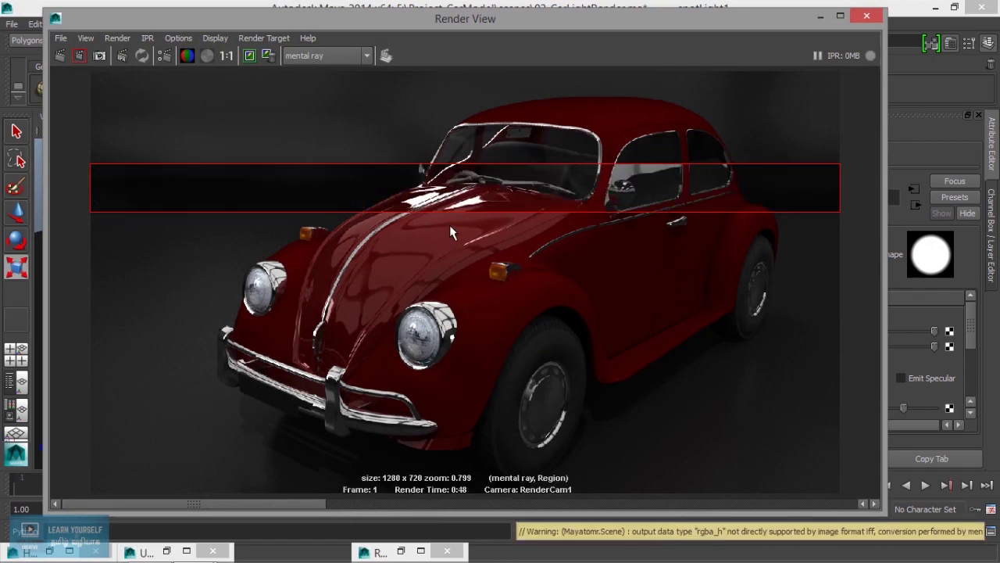
pyautogui.scroll(3, 523, 208)
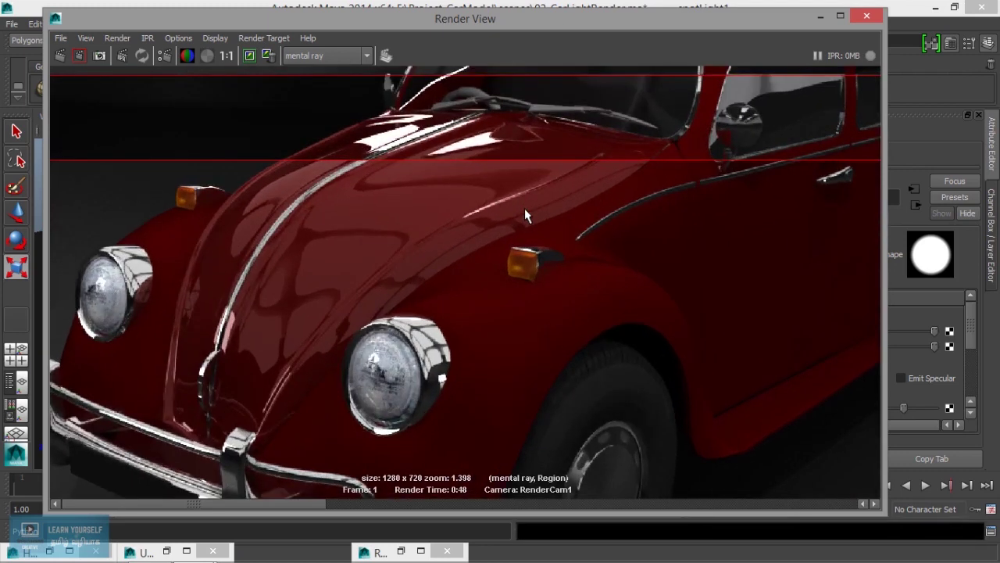
pyautogui.keyDown('alt'); pyautogui.moveTo(532, 212); pyautogui.dragTo(536, 290, button='middle'); pyautogui.keyUp('alt')
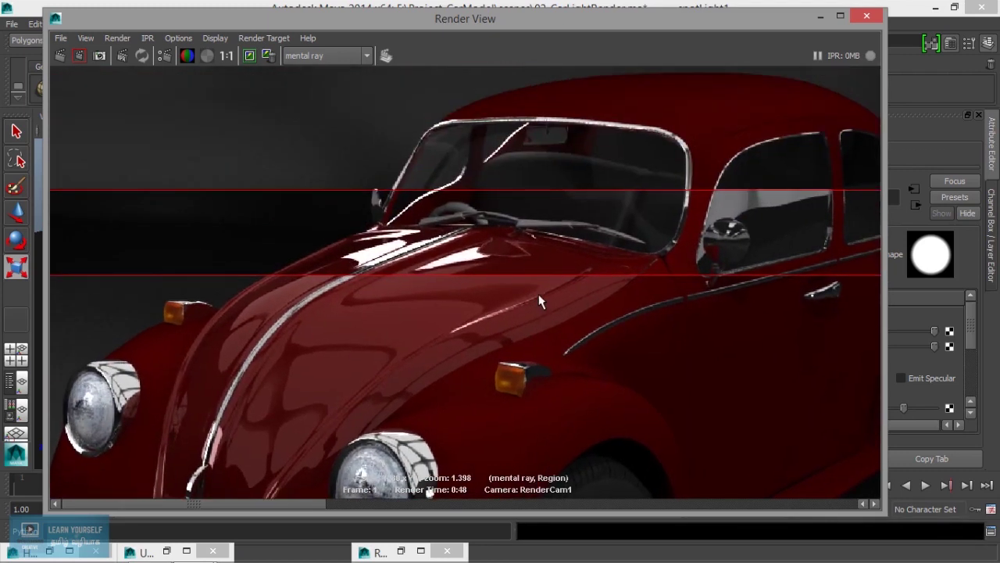
pyautogui.scroll(3, 538, 299)
pyautogui.scroll(-3, 538, 300)
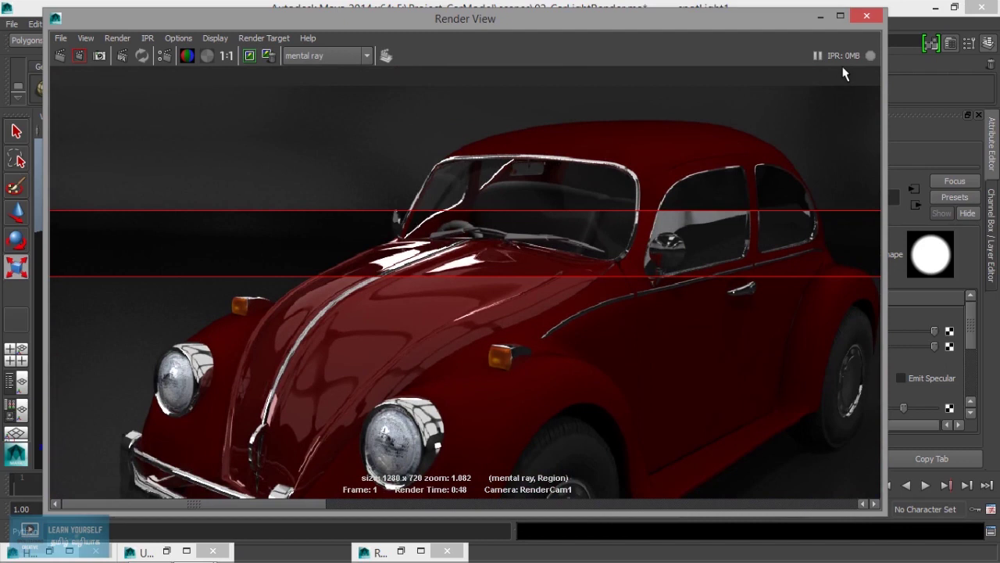
pyautogui.click(820, 15)
pyautogui.moveTo(803, 348); pyautogui.dragTo(788, 352)
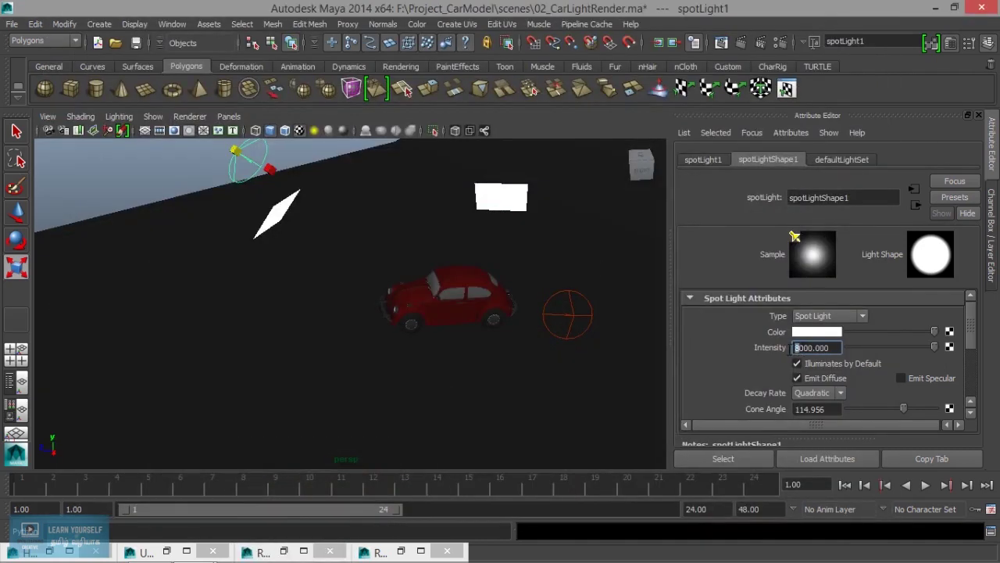
# - Set both spotLight1 and spotLight2 Intensity to 9000
pyautogui.press('Return')
pyautogui.click(579, 313)
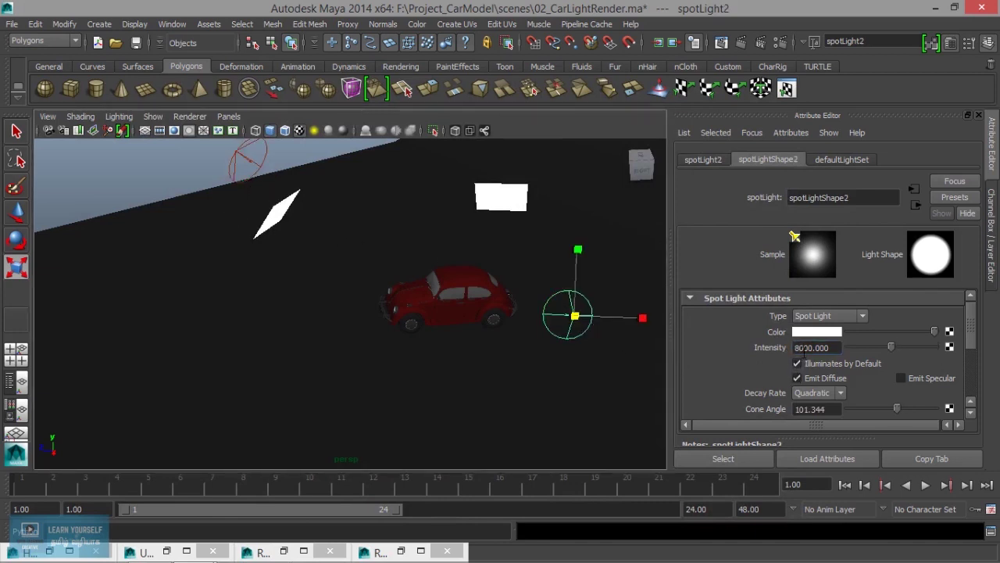
pyautogui.moveTo(797, 347); pyautogui.dragTo(772, 352)
pyautogui.write('9000.000')
# - Render the full 1280x720 frame and compare it with the earlier stored render
pyautogui.click(722, 42)
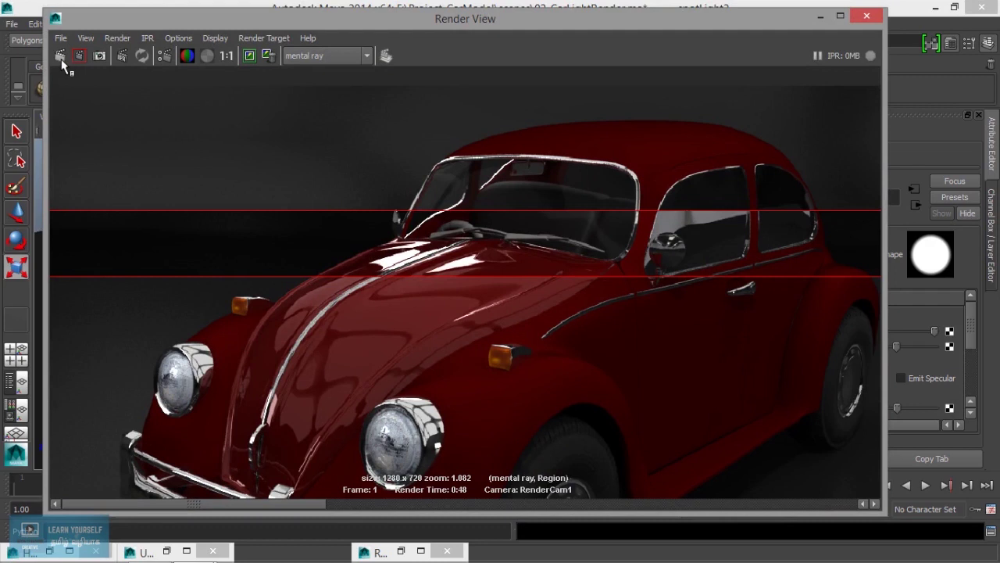
pyautogui.click(60, 59)
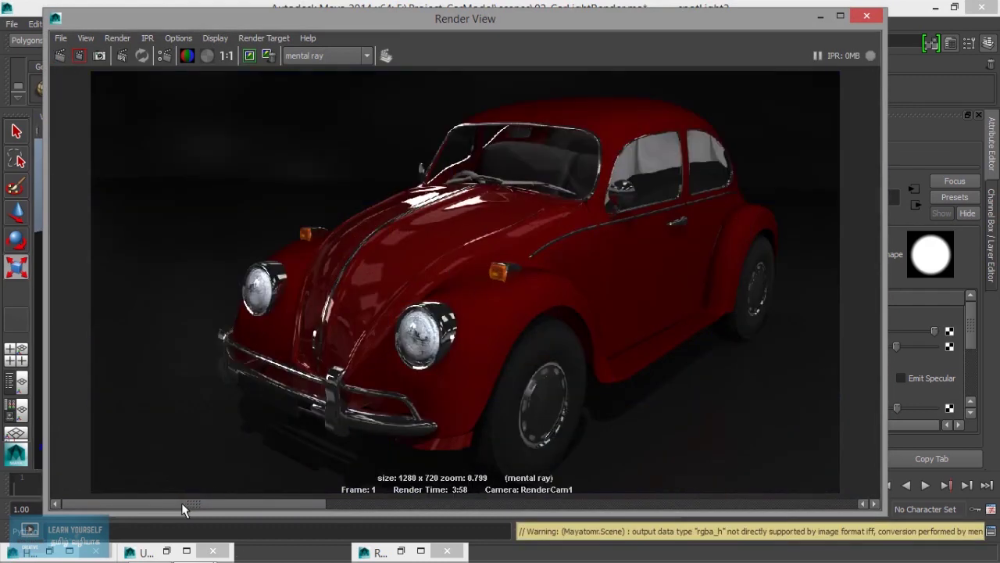
pyautogui.moveTo(181, 503); pyautogui.dragTo(276, 500)
pyautogui.click(350, 499)
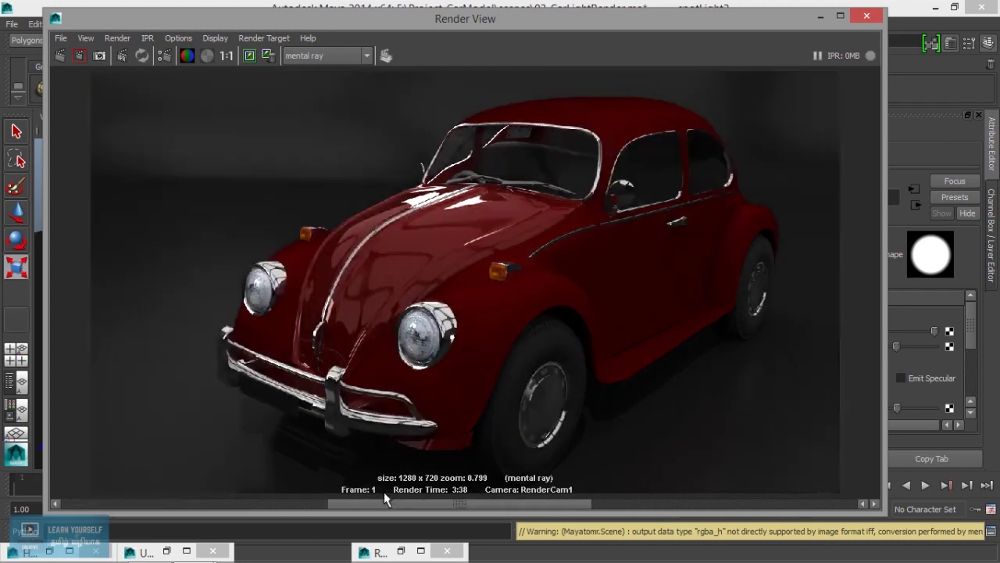
pyautogui.moveTo(384, 500)
pyautogui.mouseDown()
pyautogui.moveTo(347, 499)
pyautogui.moveTo(398, 495)
pyautogui.moveTo(343, 497)
pyautogui.moveTo(395, 486)
pyautogui.moveTo(351, 493)
pyautogui.moveTo(448, 494)
pyautogui.moveTo(289, 494)
pyautogui.moveTo(404, 493)
pyautogui.moveTo(331, 496)
pyautogui.mouseUp()
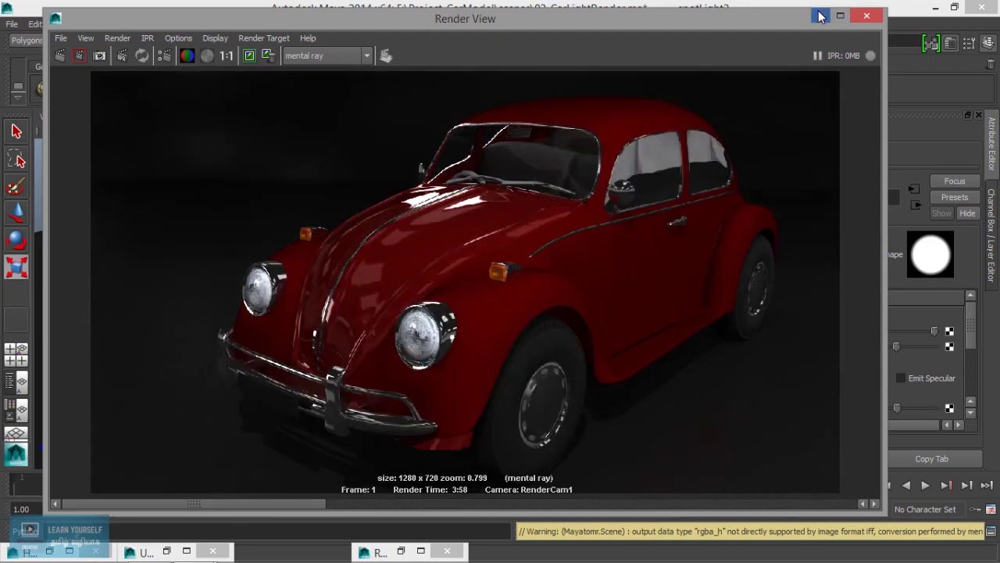
pyautogui.click(819, 15)
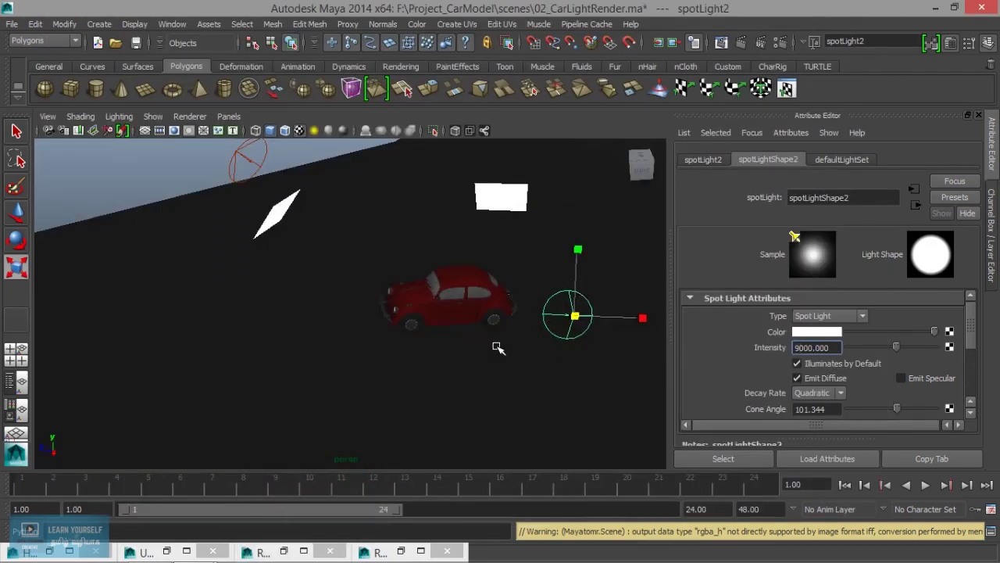
# - Frame the selected spotlight, then zoom and orbit out to see the dome around the car
pyautogui.press('f')
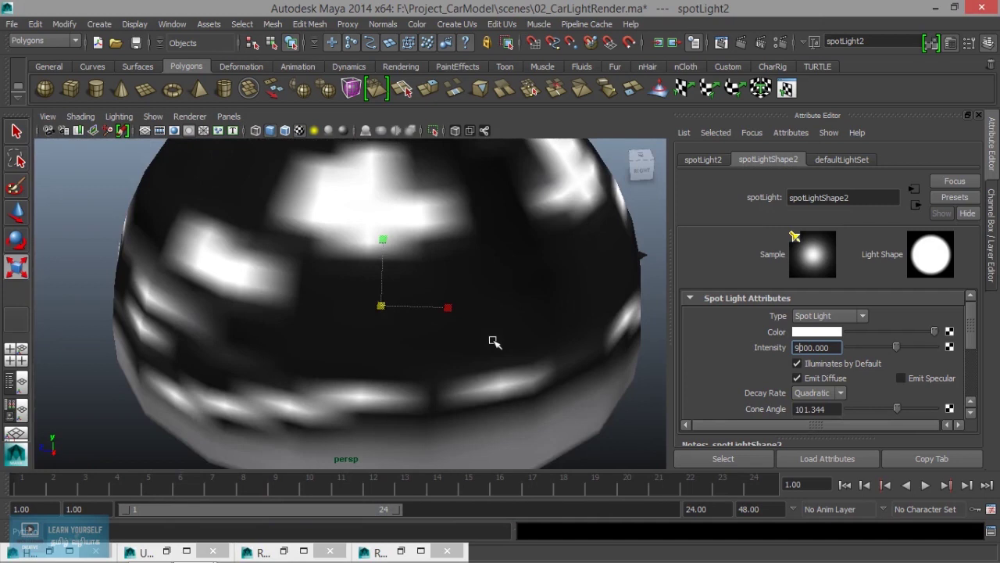
pyautogui.scroll(-3, 493, 342)
pyautogui.scroll(3, 493, 342)
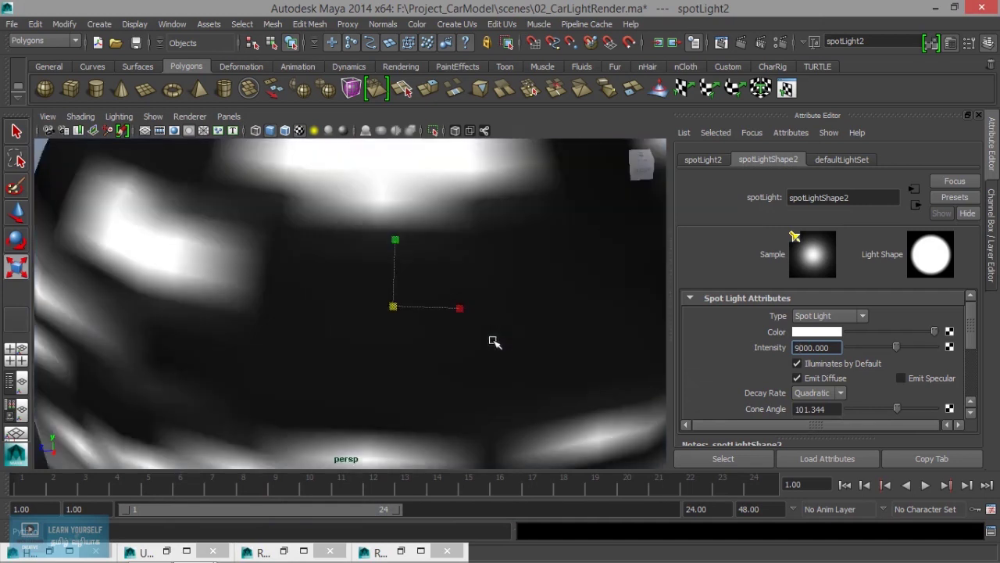
pyautogui.moveTo(310, 310)
pyautogui.keyDown('alt'); pyautogui.mouseDown()
pyautogui.moveTo(416, 249)
pyautogui.moveTo(390, 172)
pyautogui.moveTo(317, 232)
pyautogui.moveTo(240, 361)
pyautogui.mouseUp(); pyautogui.keyUp('alt')
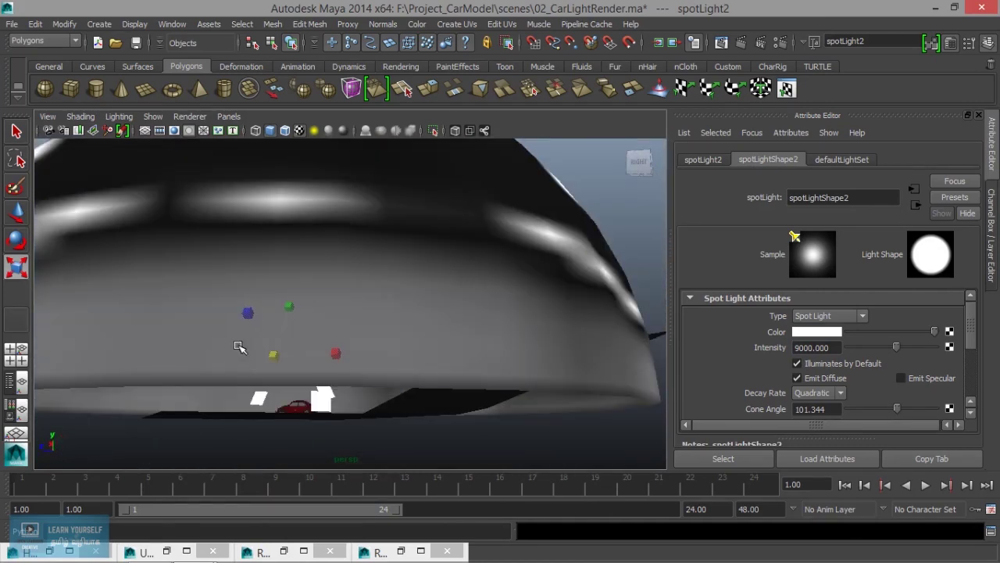